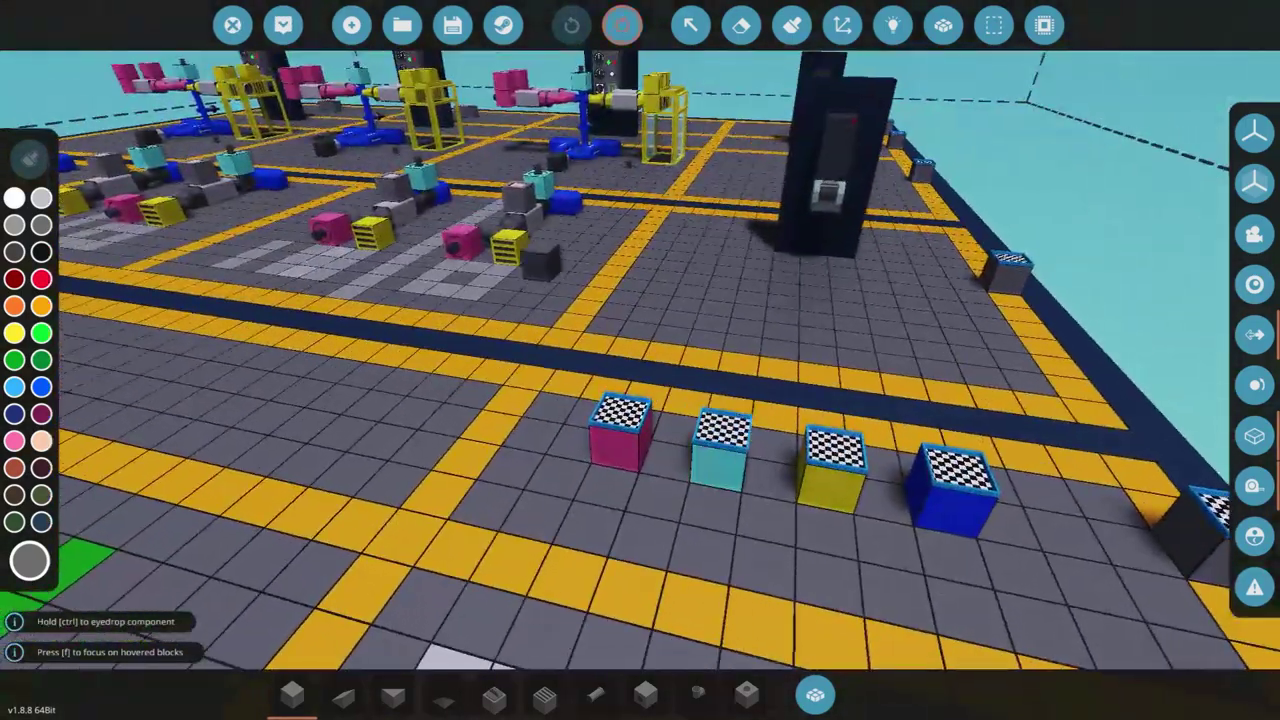
pyautogui.click(690, 25)
pyautogui.click(620, 435)
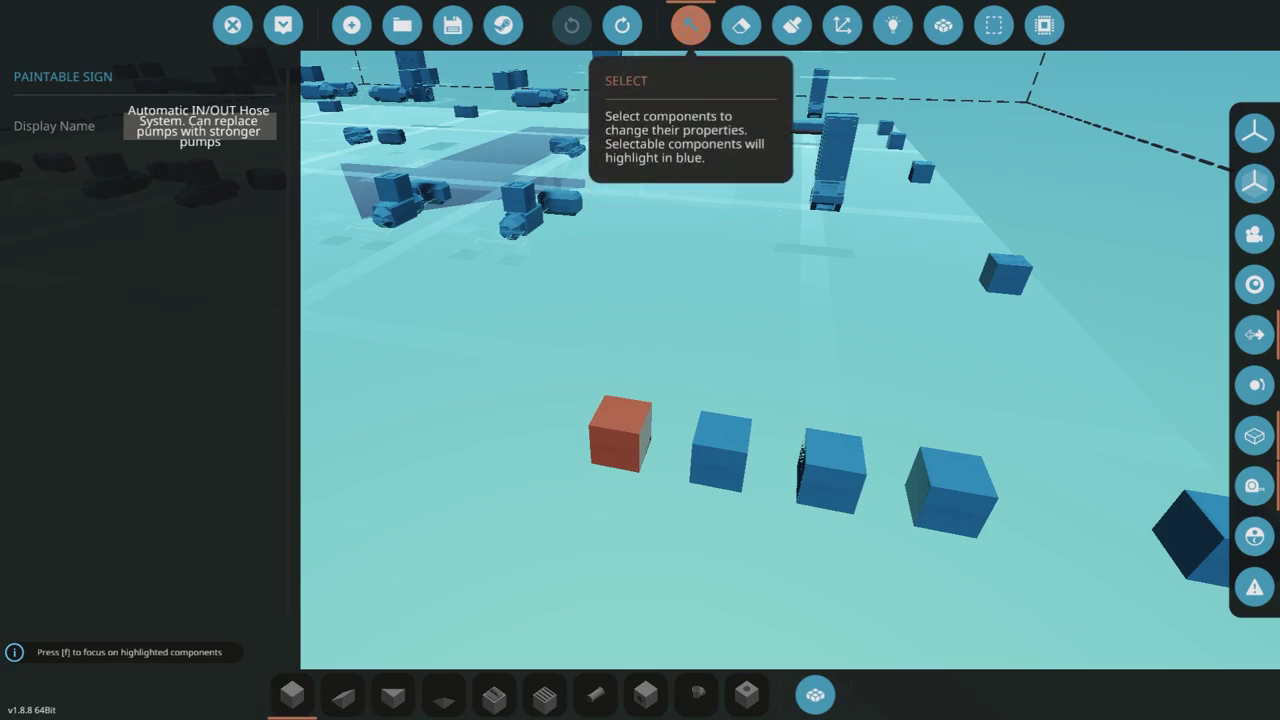
pyautogui.click(690, 25)
pyautogui.press('w')
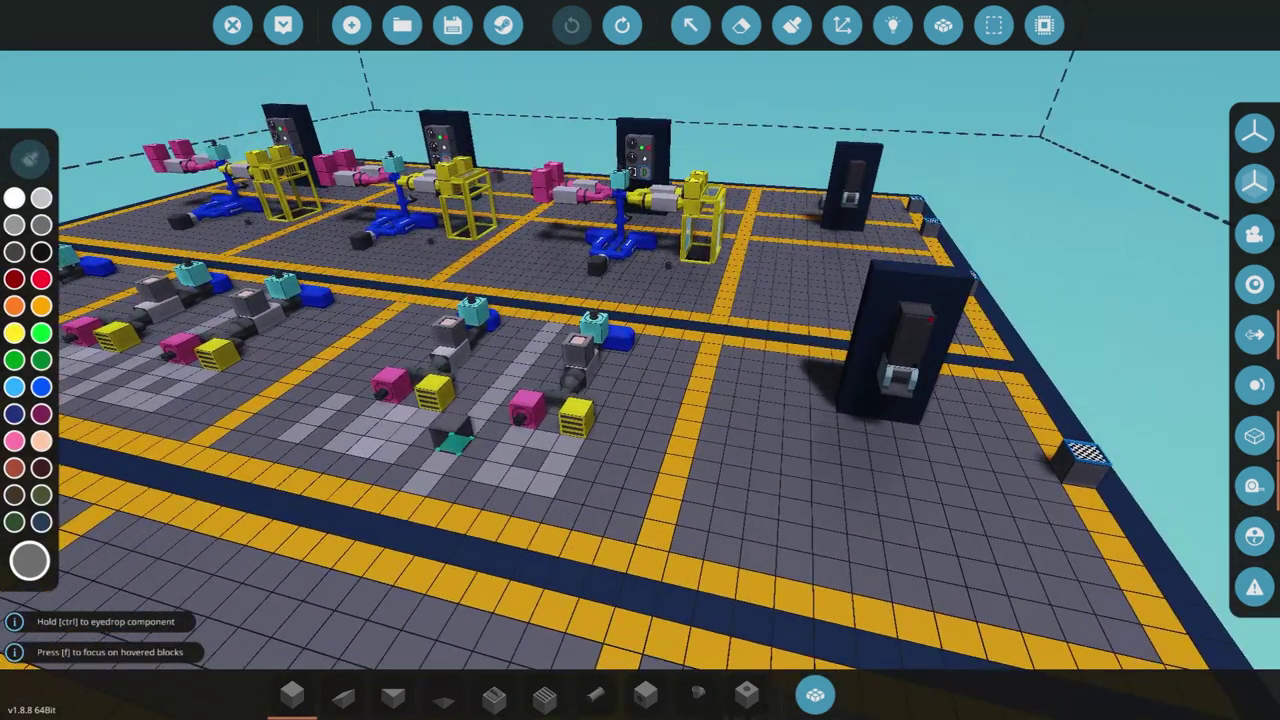
pyautogui.press('f')
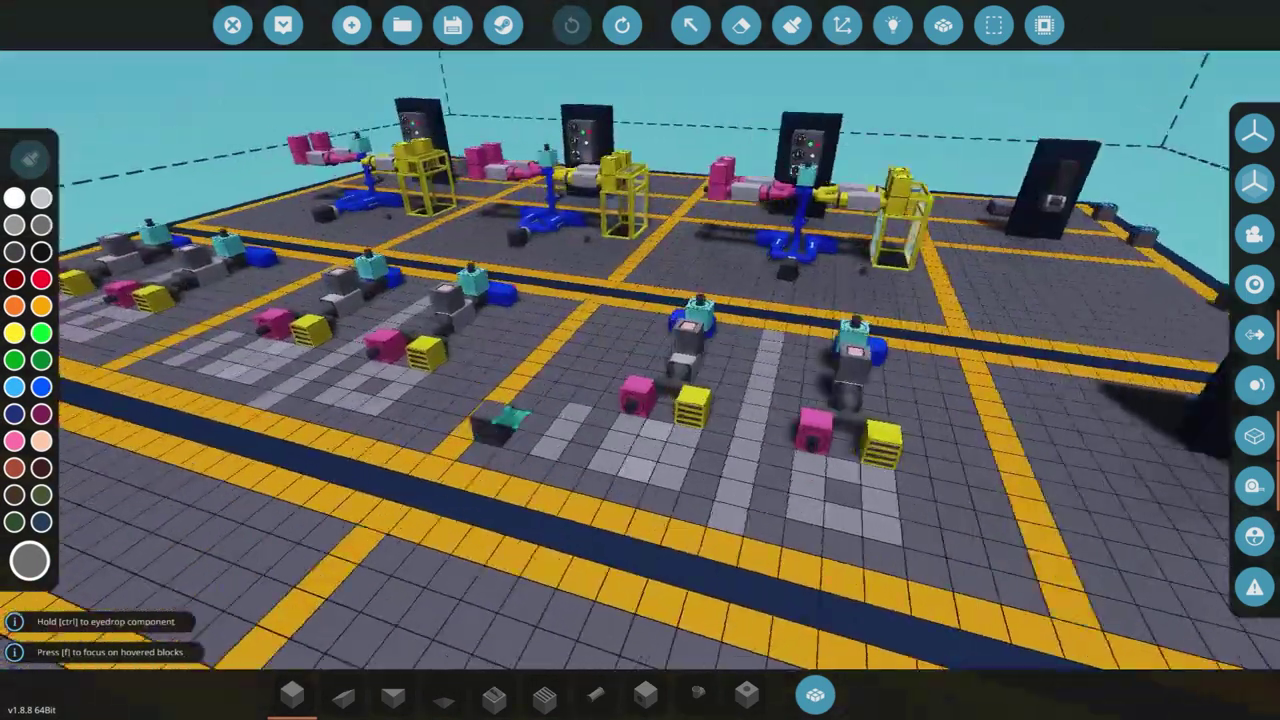
pyautogui.press('s')
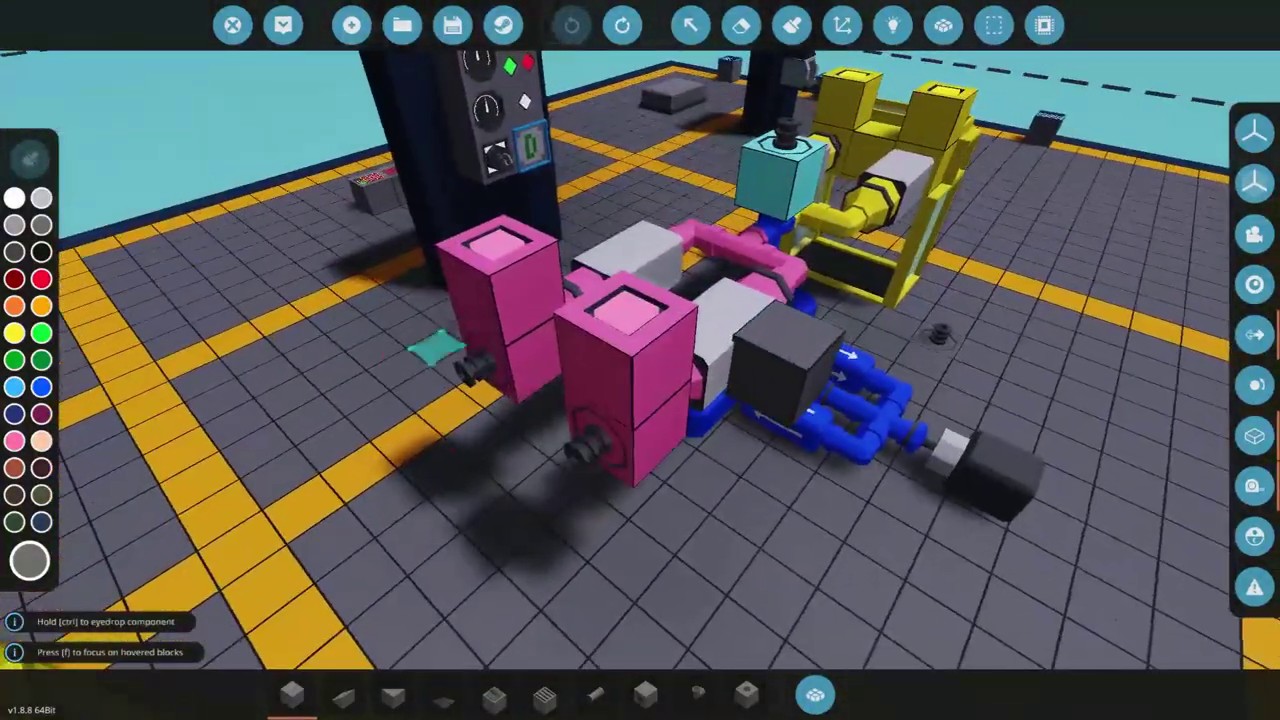
# Step: Check the pump station's toggle labels with the Select tool
pyautogui.click(690, 25)
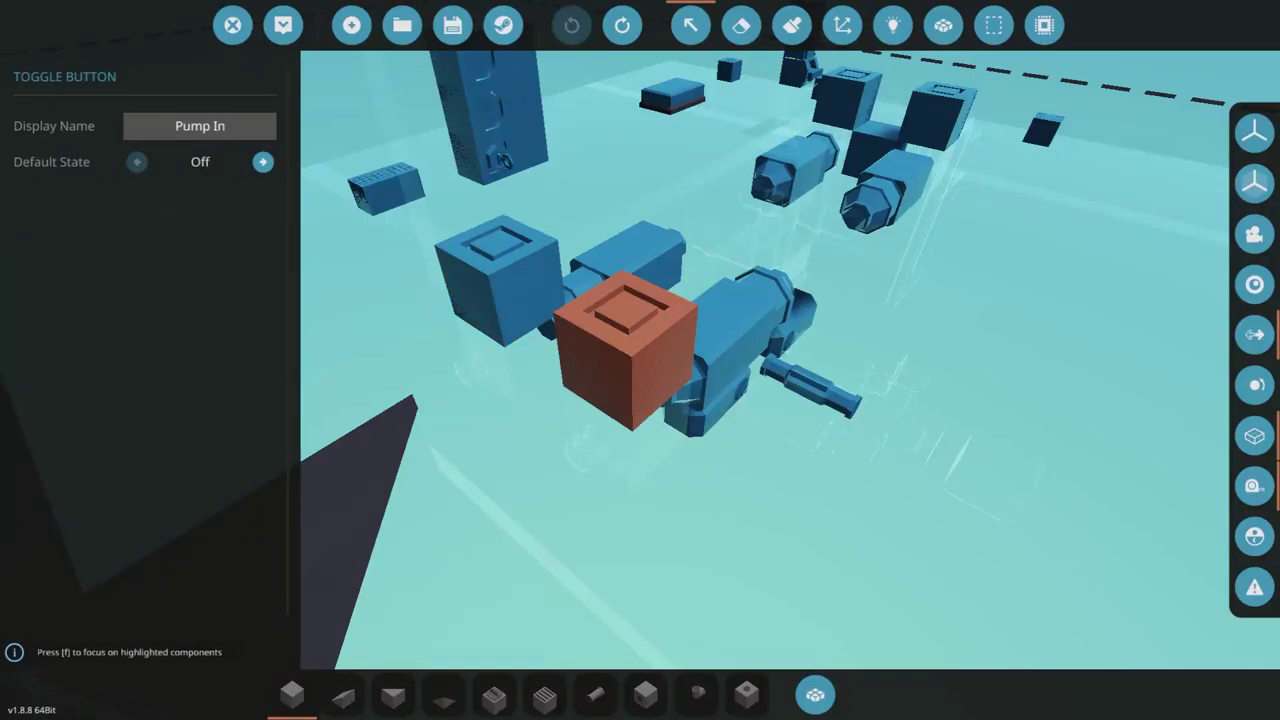
pyautogui.click(690, 25)
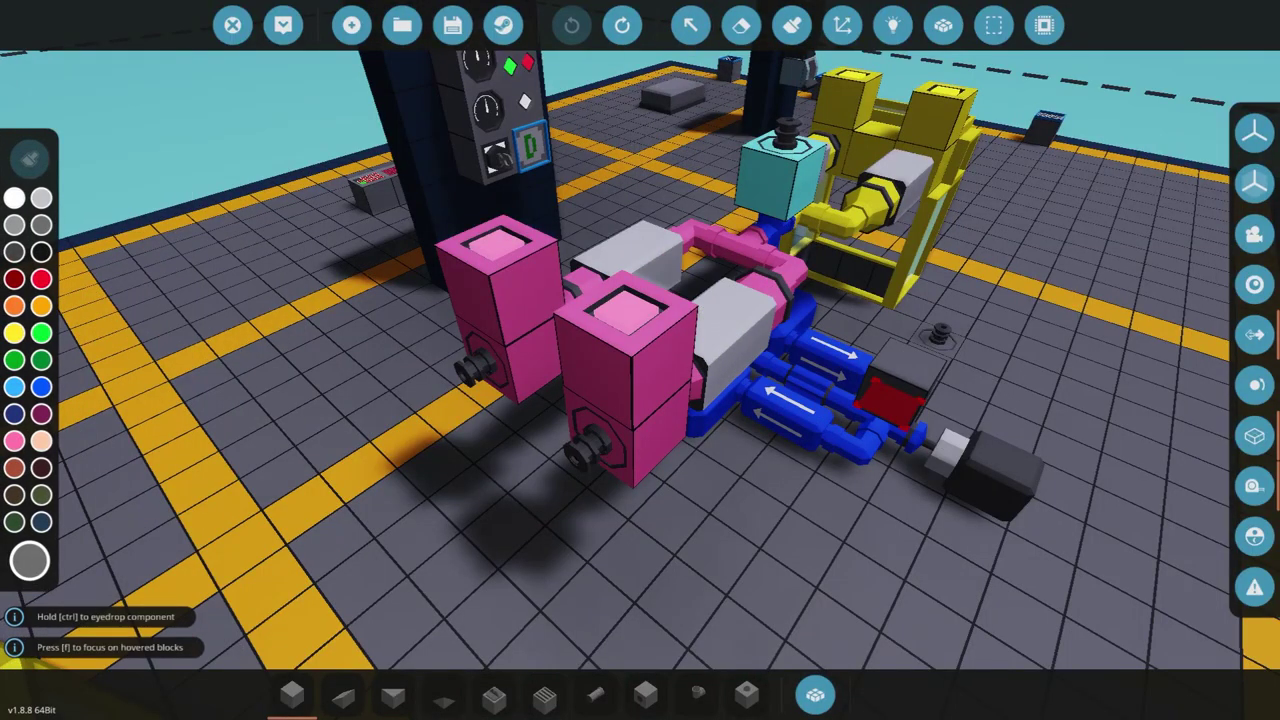
pyautogui.press('a')
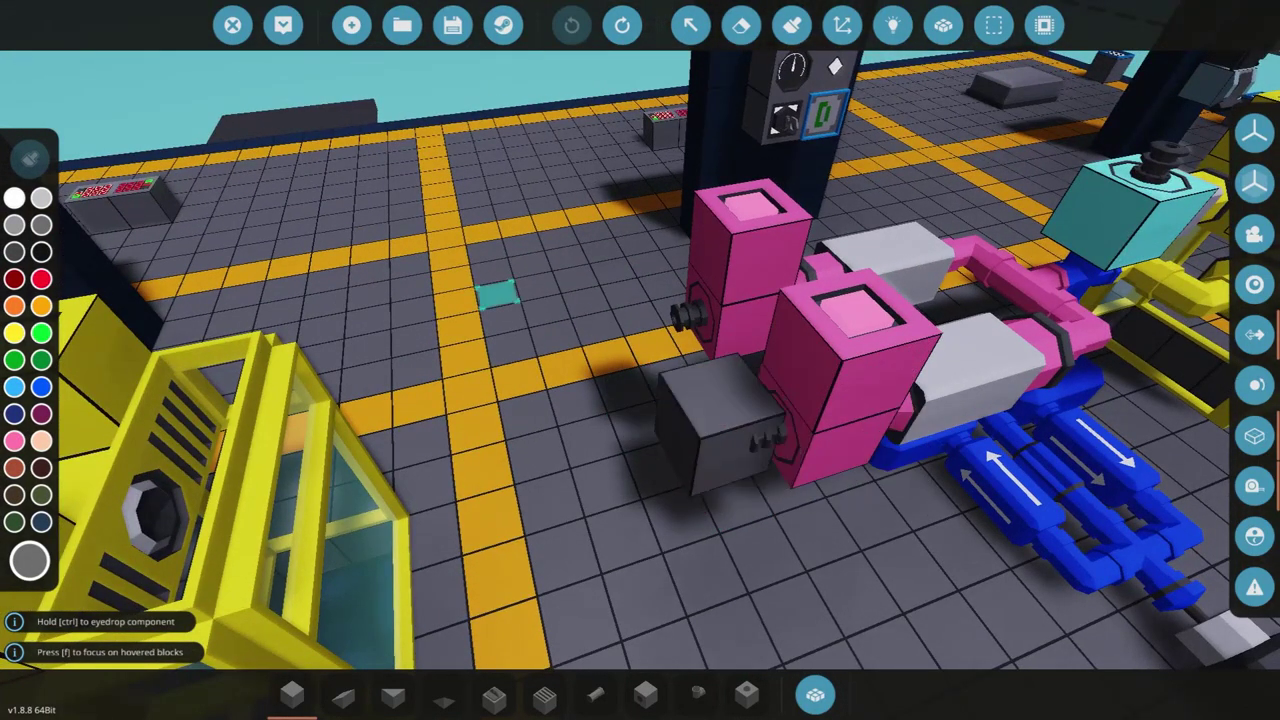
# Step: Place a Fluid Tank Large, found by searching 'tank', beside the pink pump station
pyautogui.press('Tab')
pyautogui.write('tank')
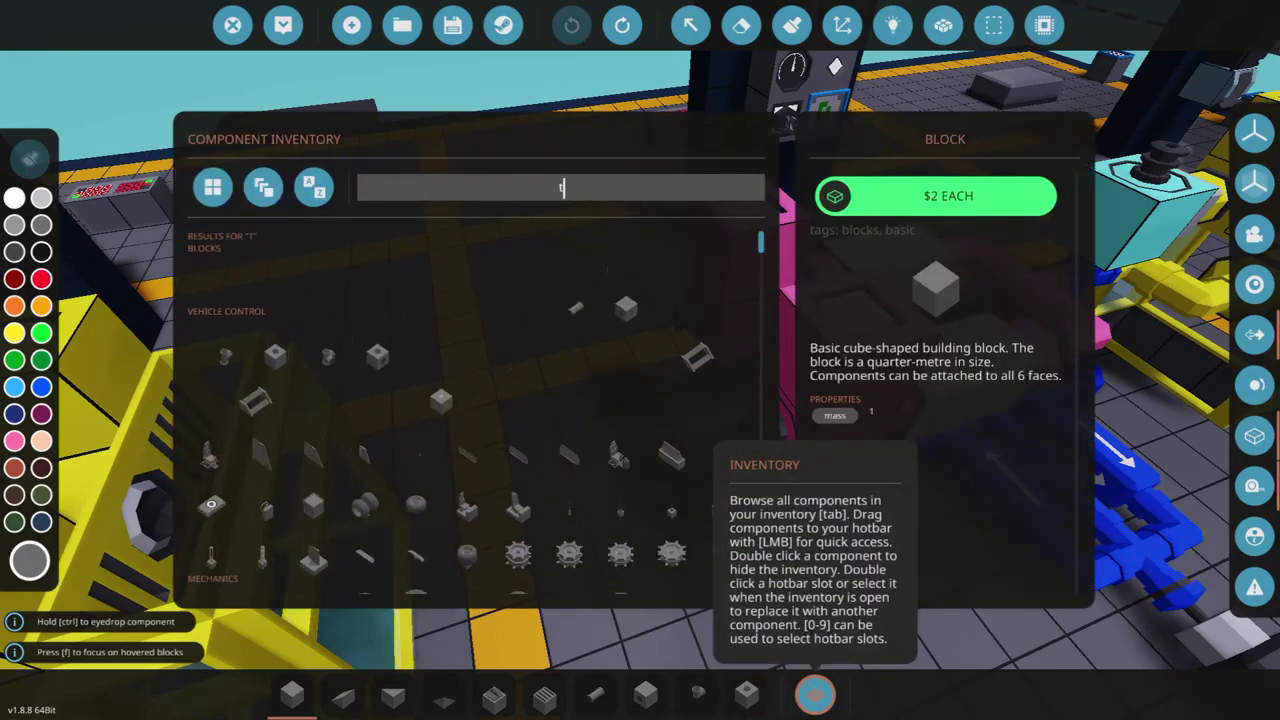
pyautogui.doubleClick(211, 345)
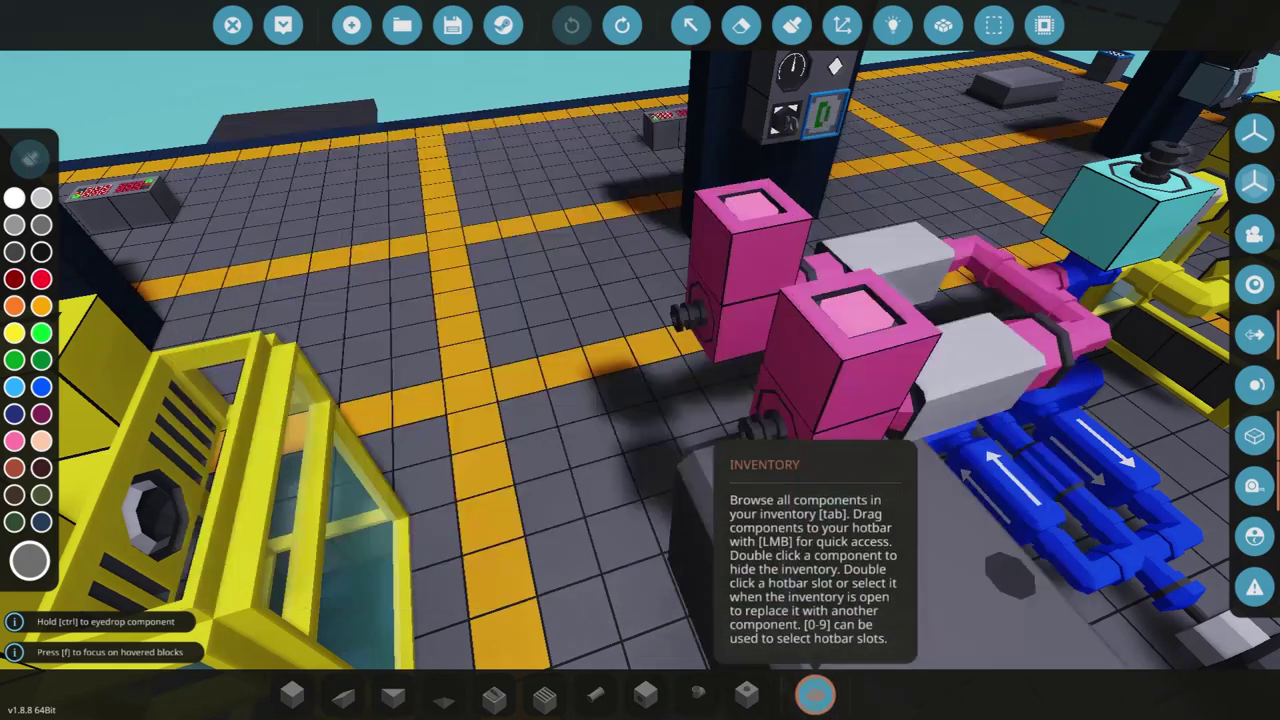
pyautogui.keyDown('ctrl'); pyautogui.click(800, 390); pyautogui.keyUp('ctrl')
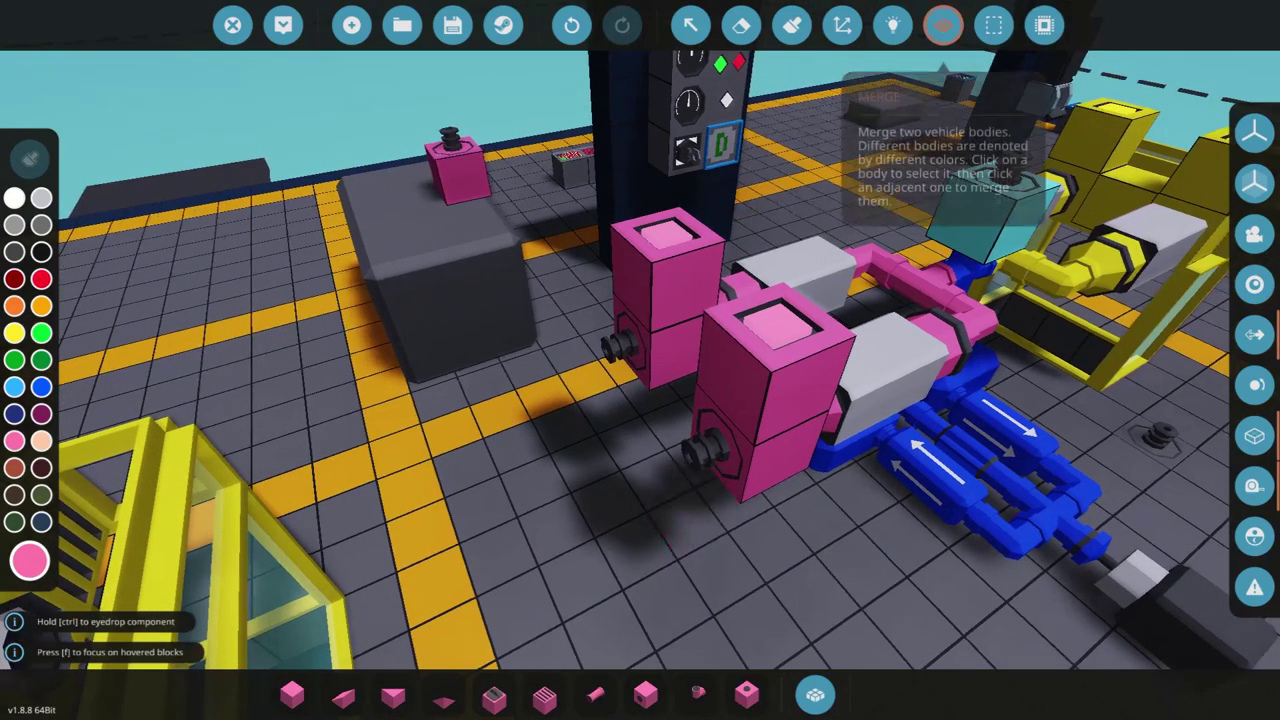
# Step: Review the logic and rope connection overlays, then check the pump toggle's label
pyautogui.click(893, 25)
pyautogui.click(16, 485)
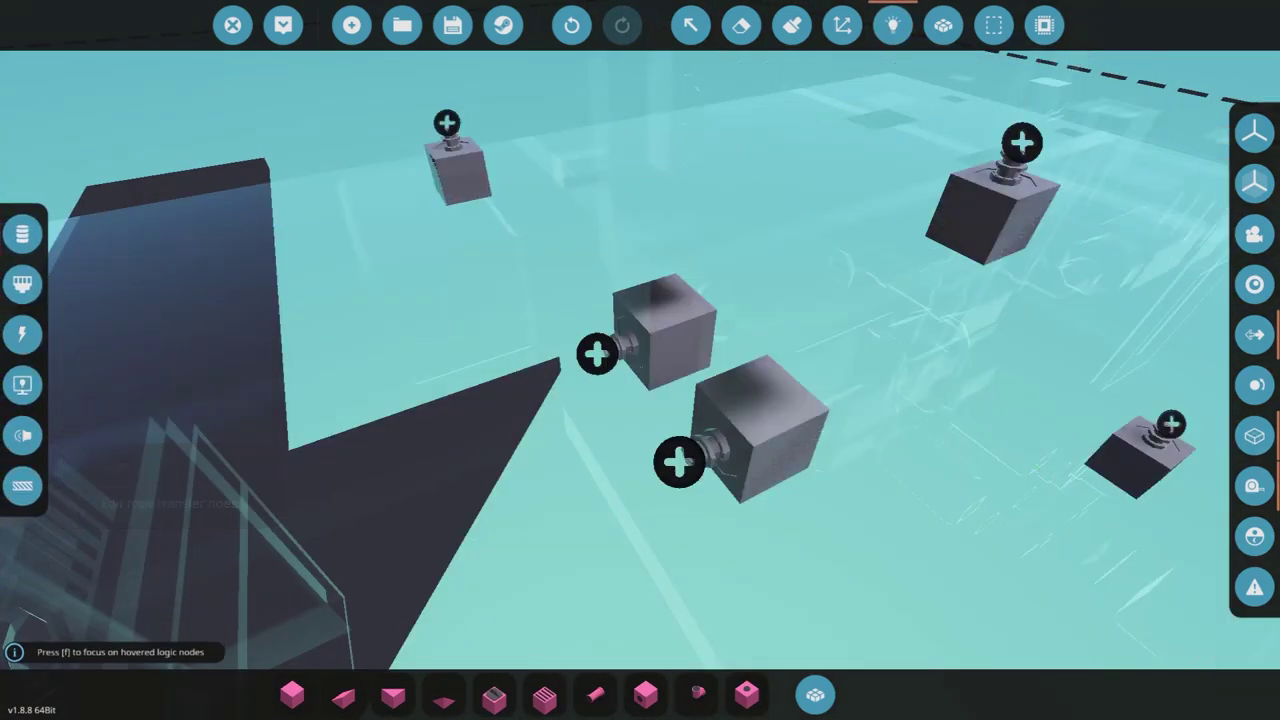
pyautogui.click(893, 25)
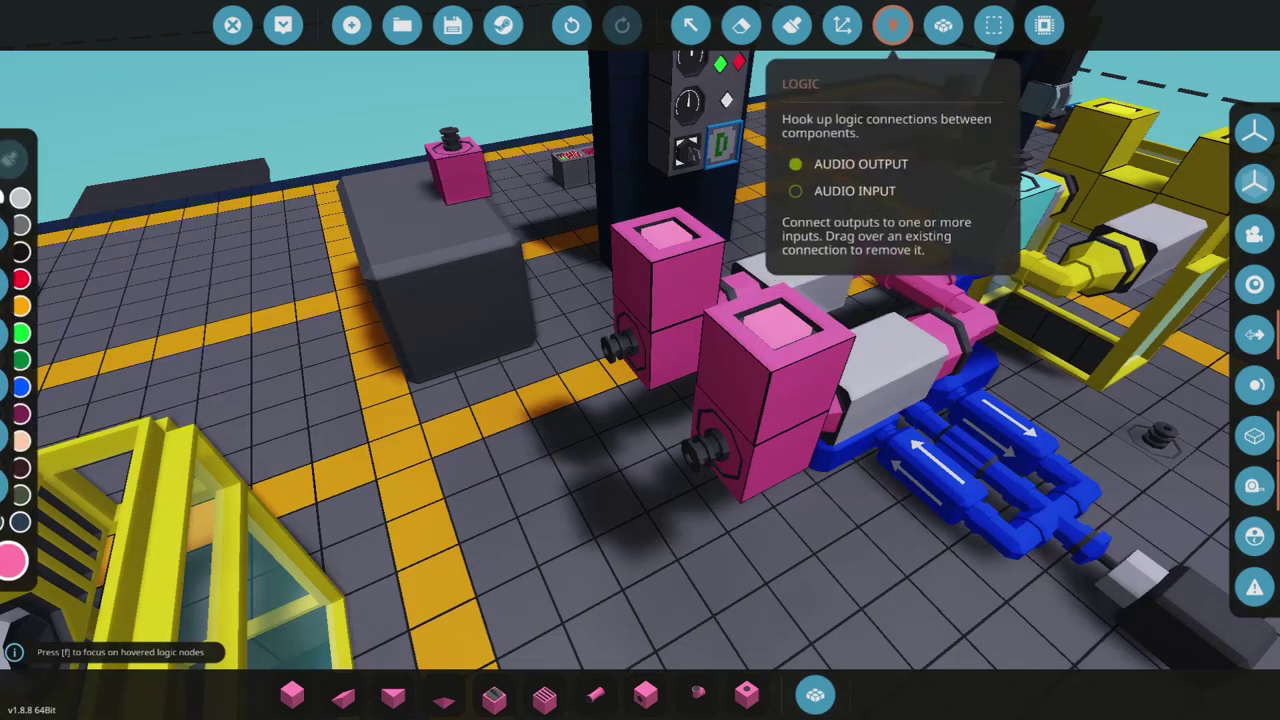
pyautogui.click(893, 25)
pyautogui.click(690, 25)
pyautogui.click(629, 306)
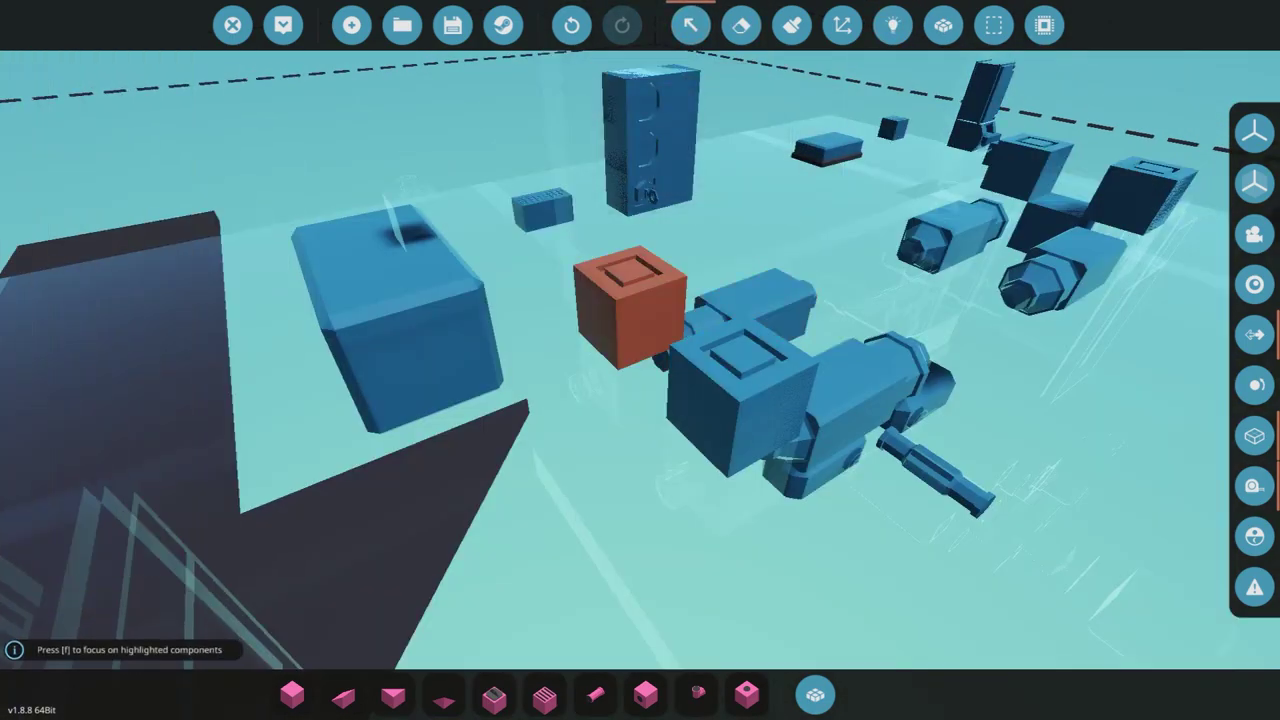
pyautogui.click(690, 25)
pyautogui.press('s')
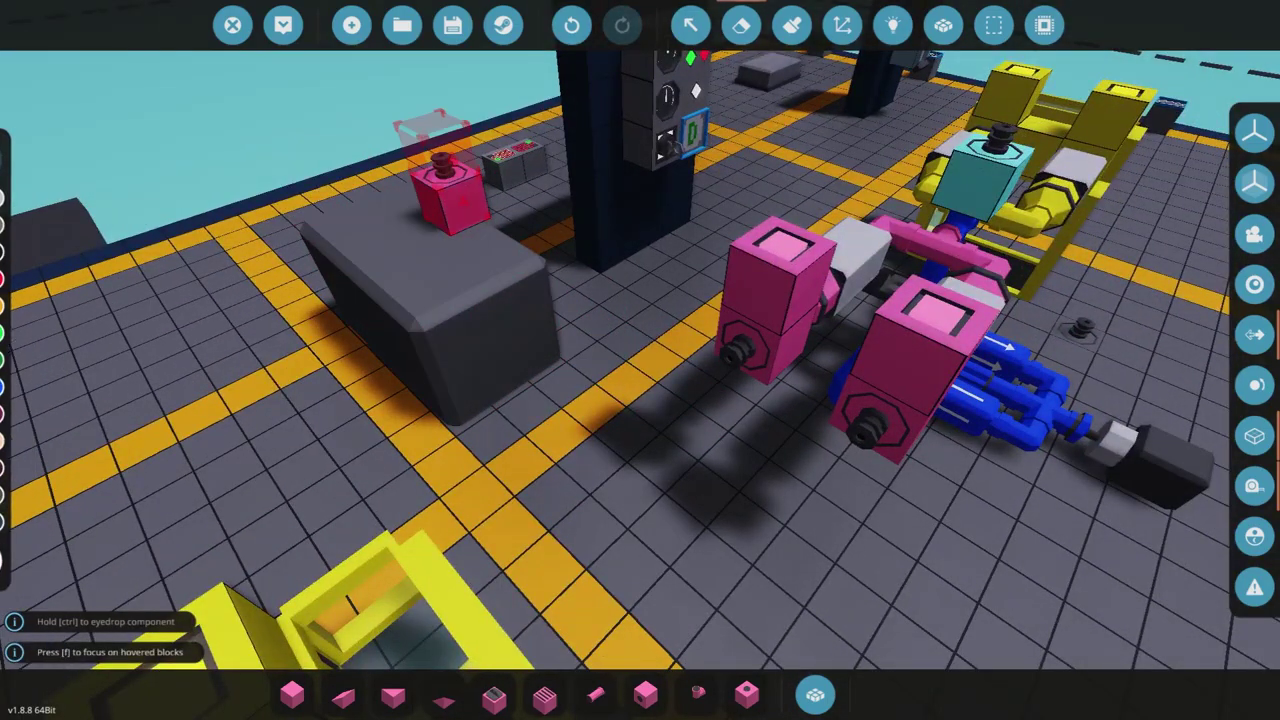
# Step: Fly the view over to the checker-topped sign blocks
pyautogui.press('w')
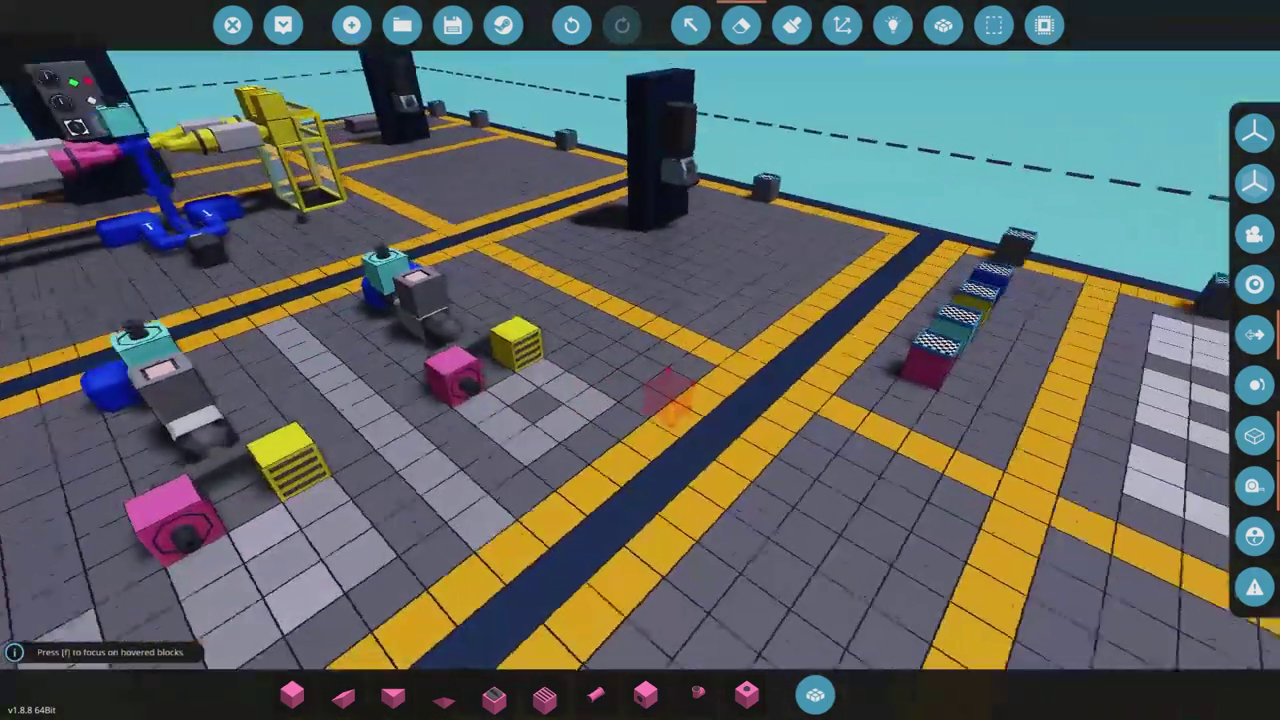
pyautogui.press('s')
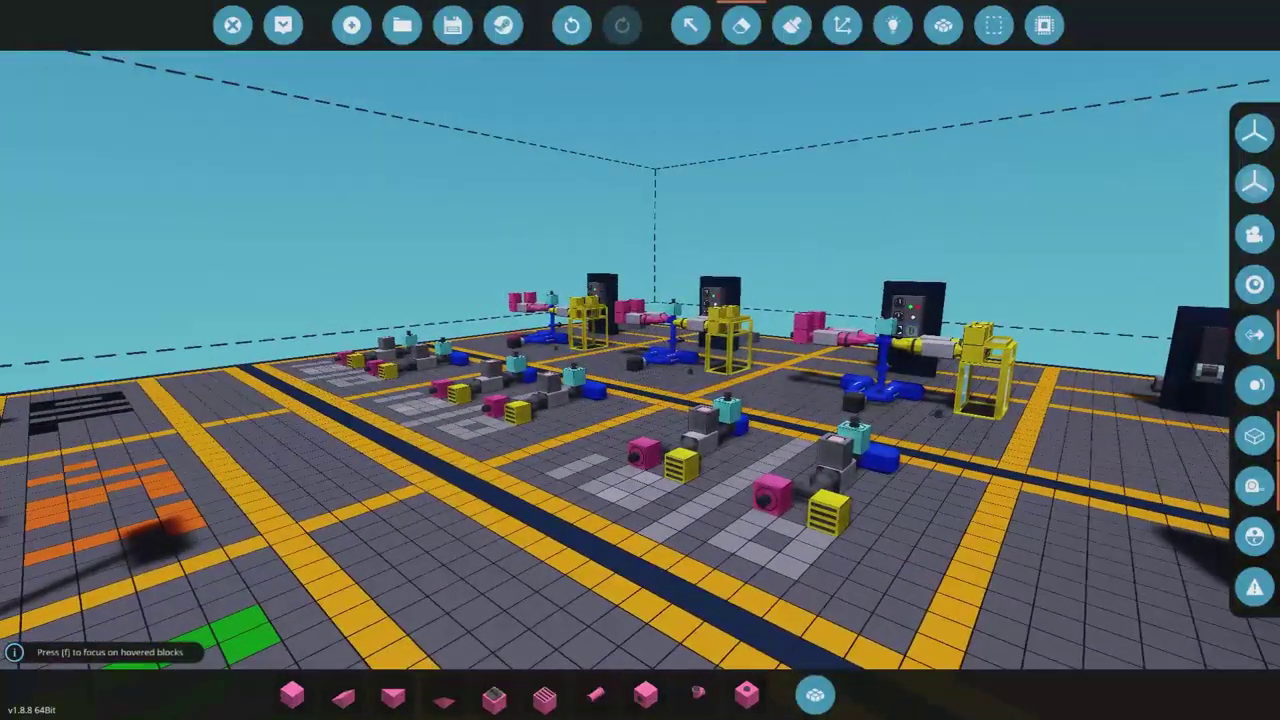
pyautogui.press('w')
# Step: Read the pink sign block's name, then switch the paint colour to cyan
pyautogui.press('2')
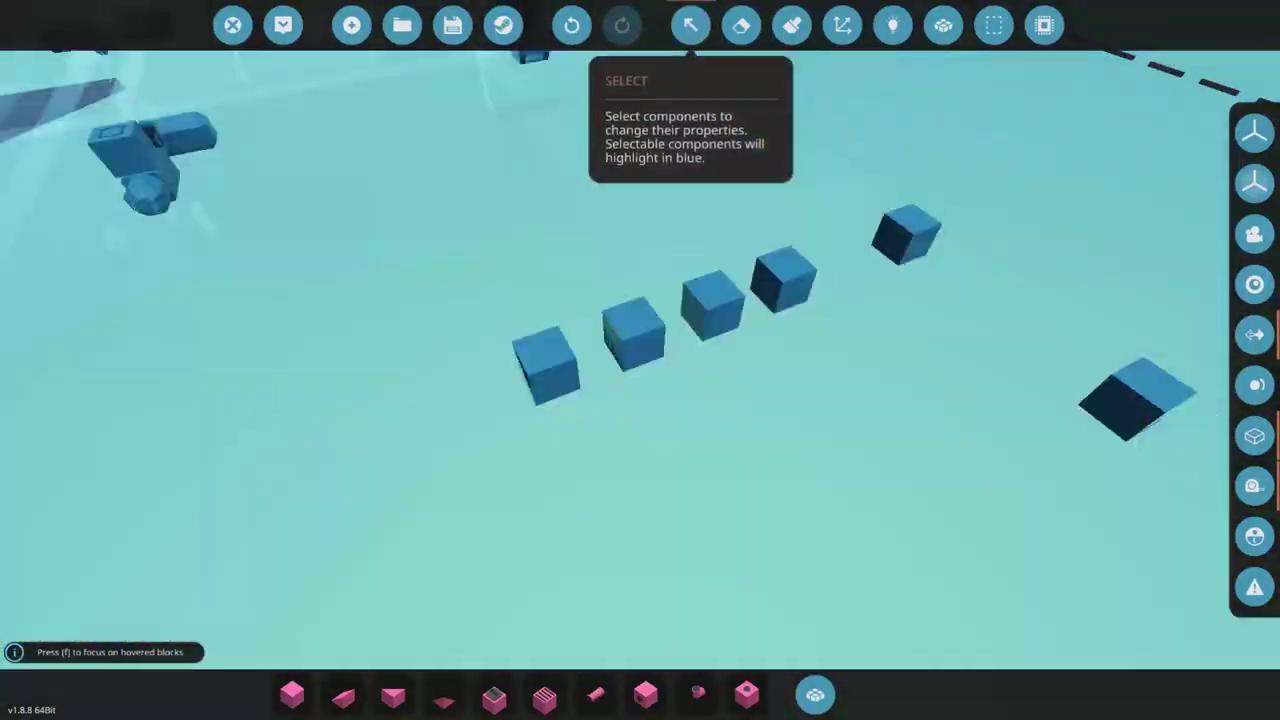
pyautogui.click(545, 365)
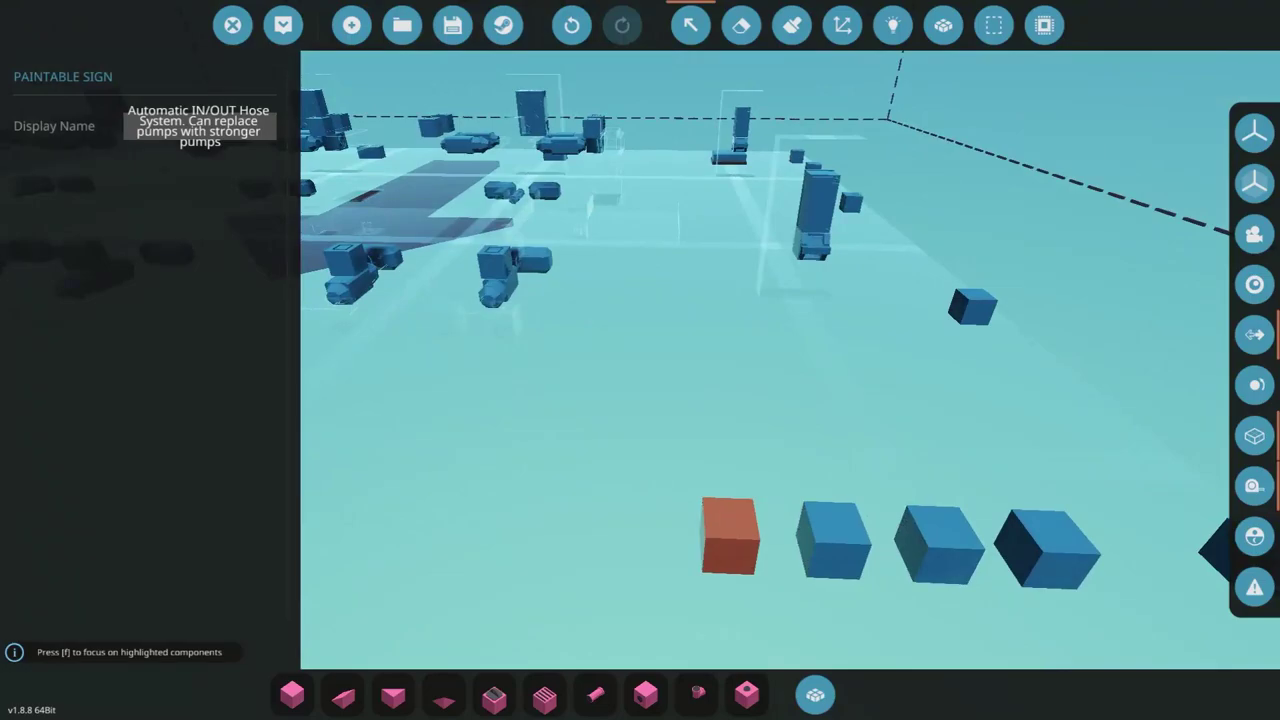
pyautogui.click(690, 25)
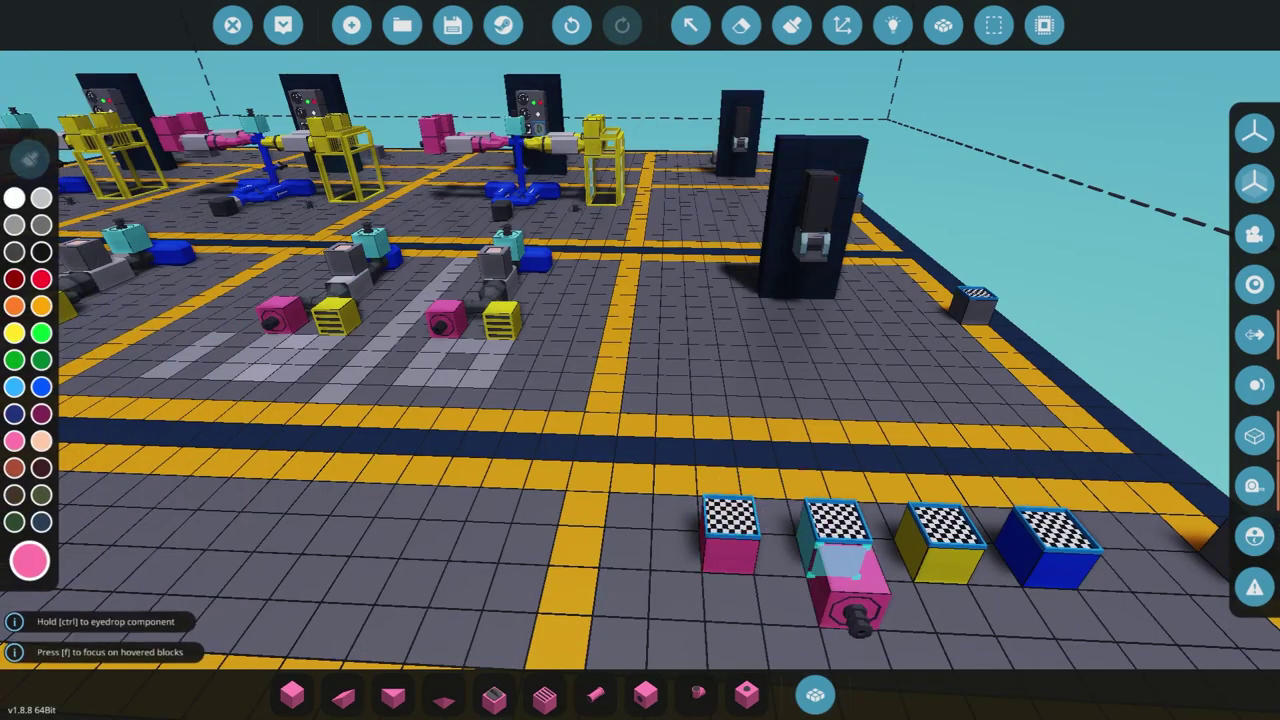
pyautogui.keyDown('ctrl'); pyautogui.click(848, 575); pyautogui.keyUp('ctrl')
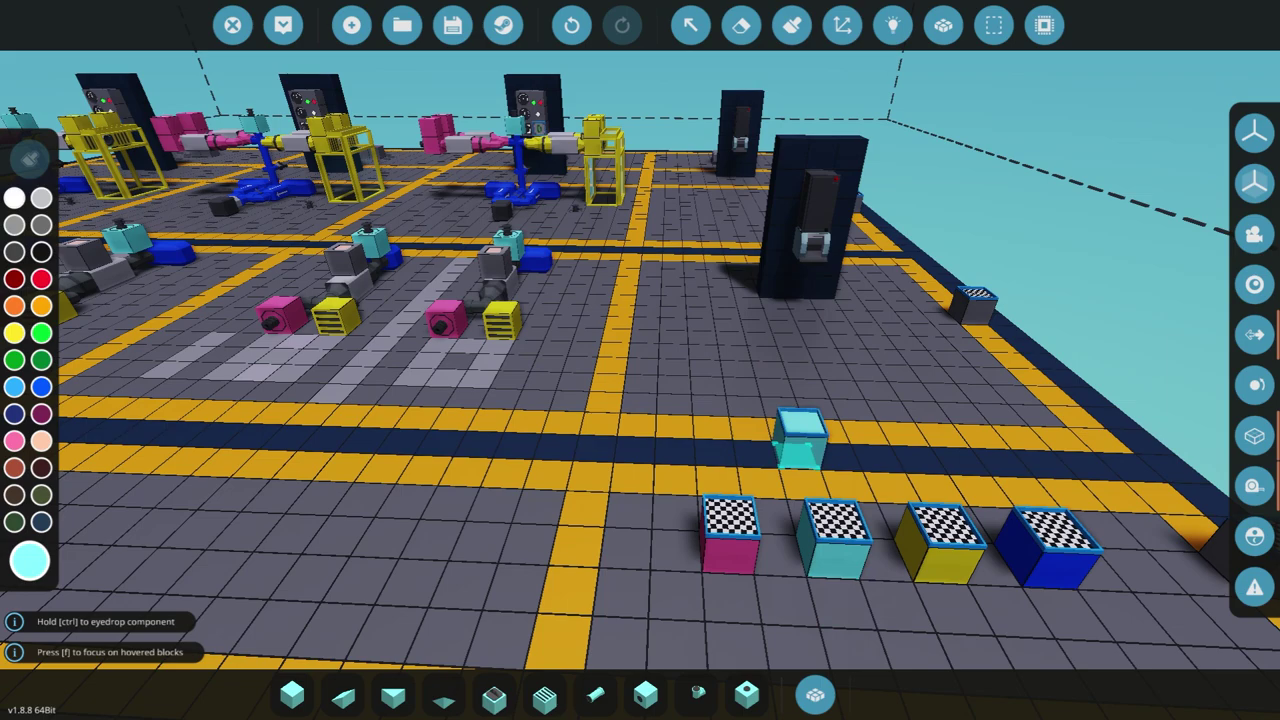
pyautogui.press('f')
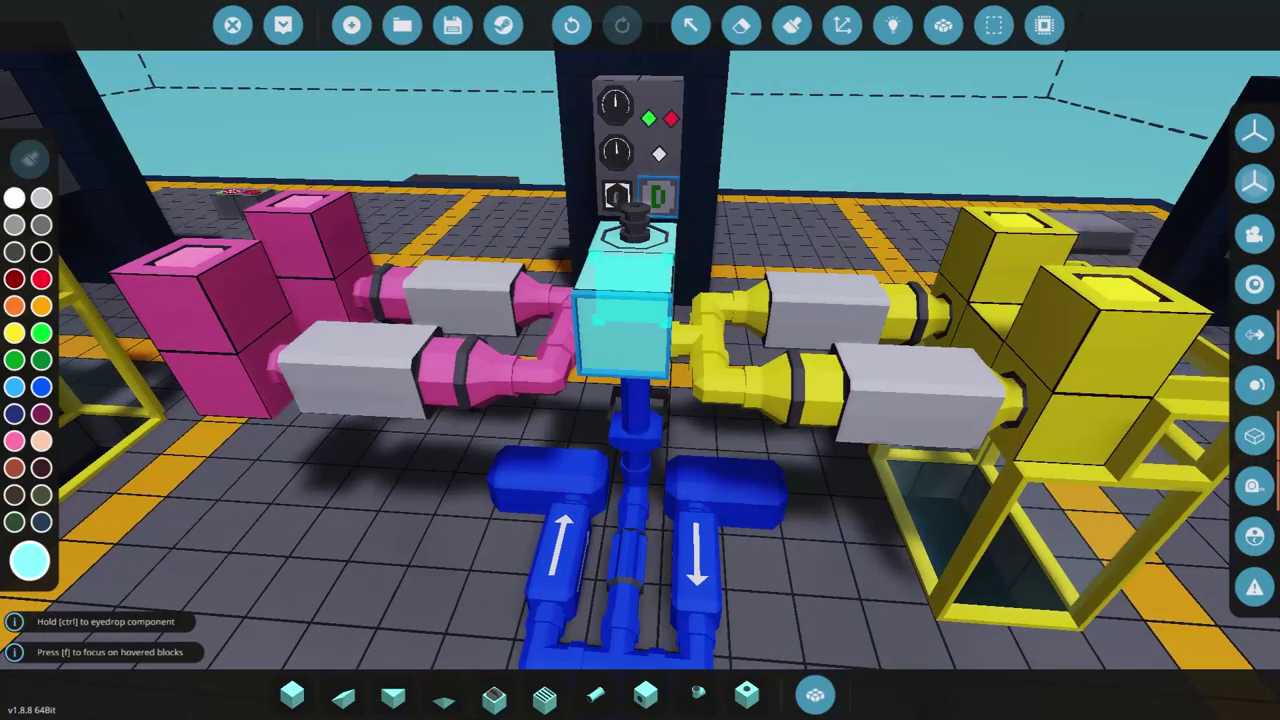
pyautogui.moveTo(620, 320); pyautogui.dragTo(805, 555)
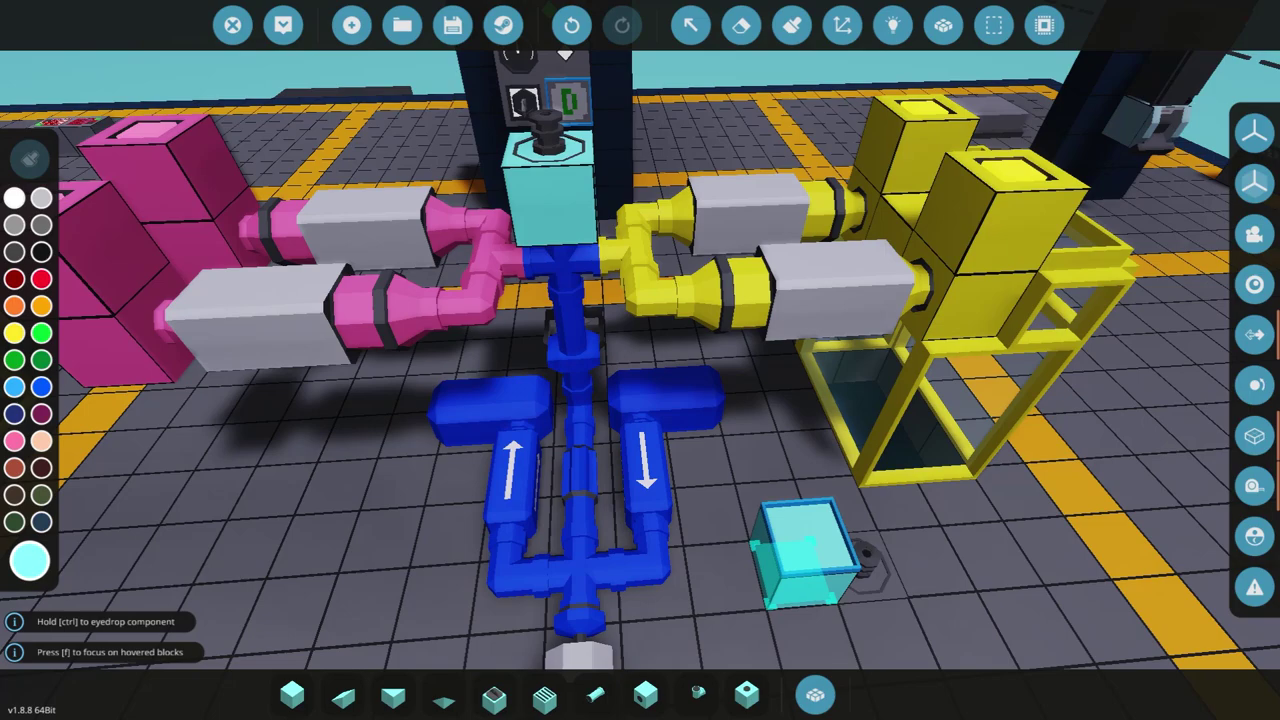
pyautogui.moveTo(805, 555); pyautogui.dragTo(556, 300)
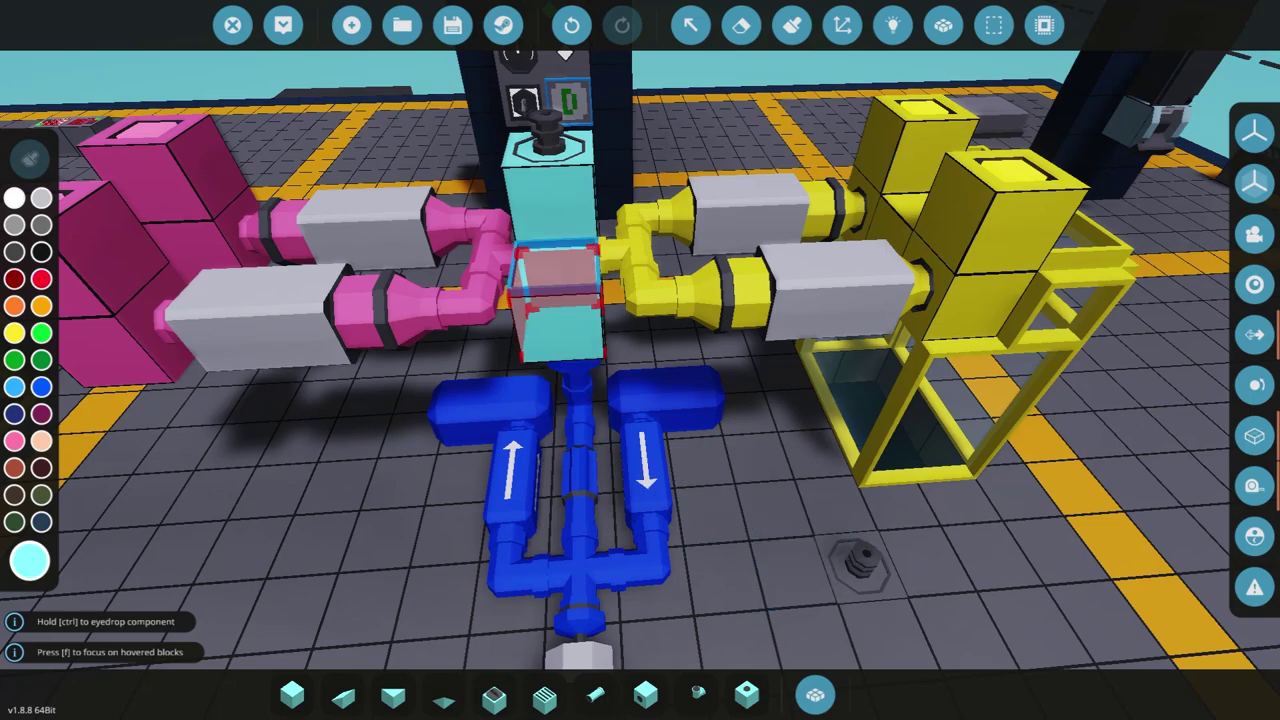
pyautogui.moveTo(460, 445); pyautogui.dragTo(810, 530)
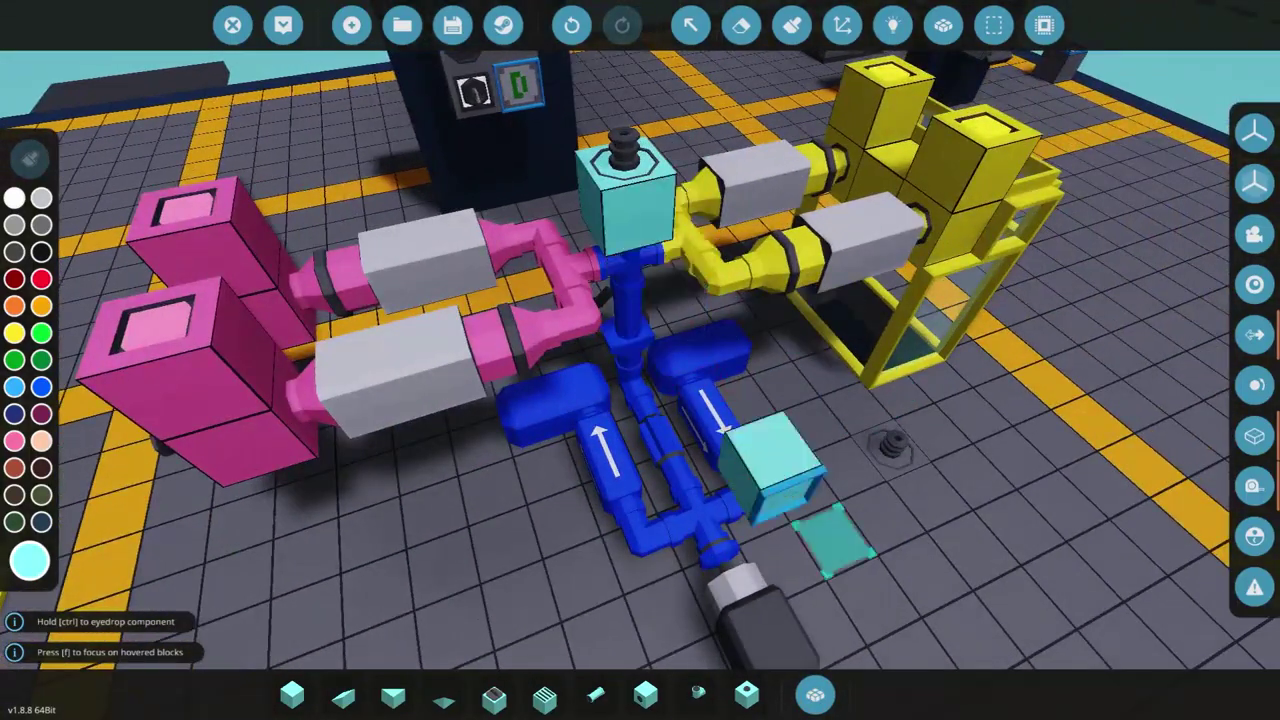
pyautogui.moveTo(945, 555); pyautogui.dragTo(915, 375)
# Step: Read the yellow sign's IN/OUT Tank System description, then fly in close to the pumps
pyautogui.scroll(-5, 640, 360)
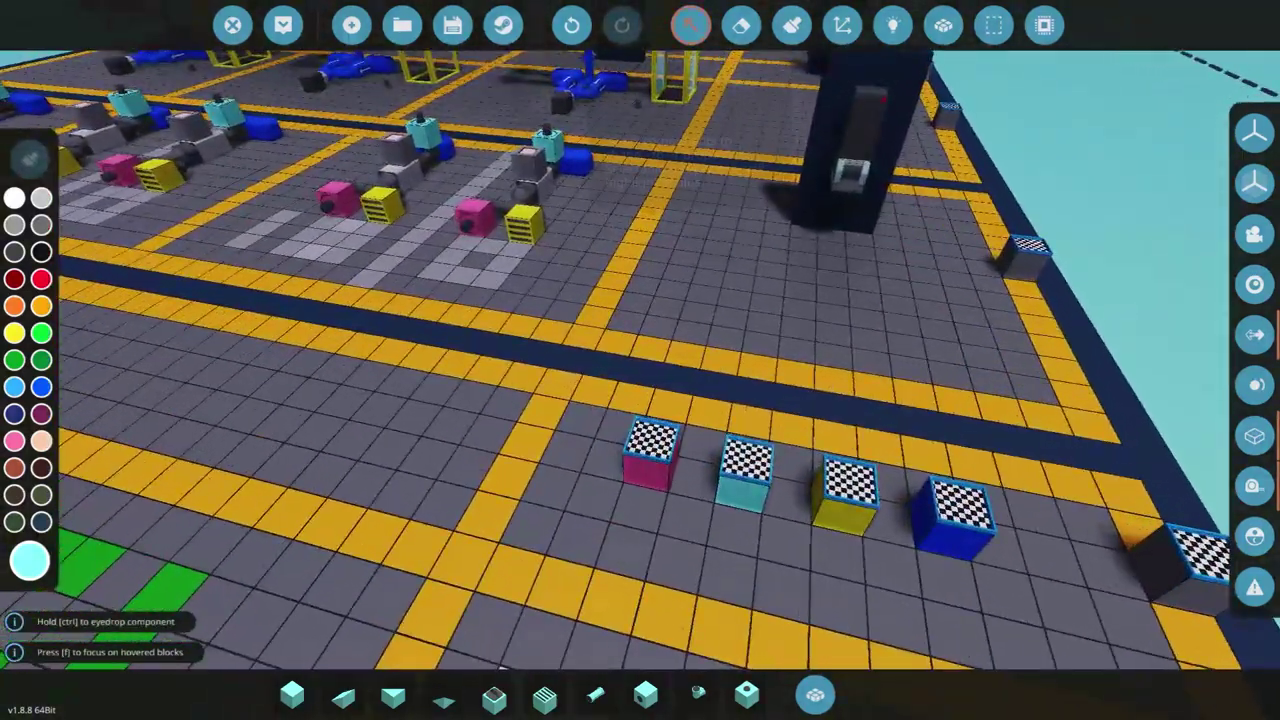
pyautogui.press('Tab')
pyautogui.click(745, 475)
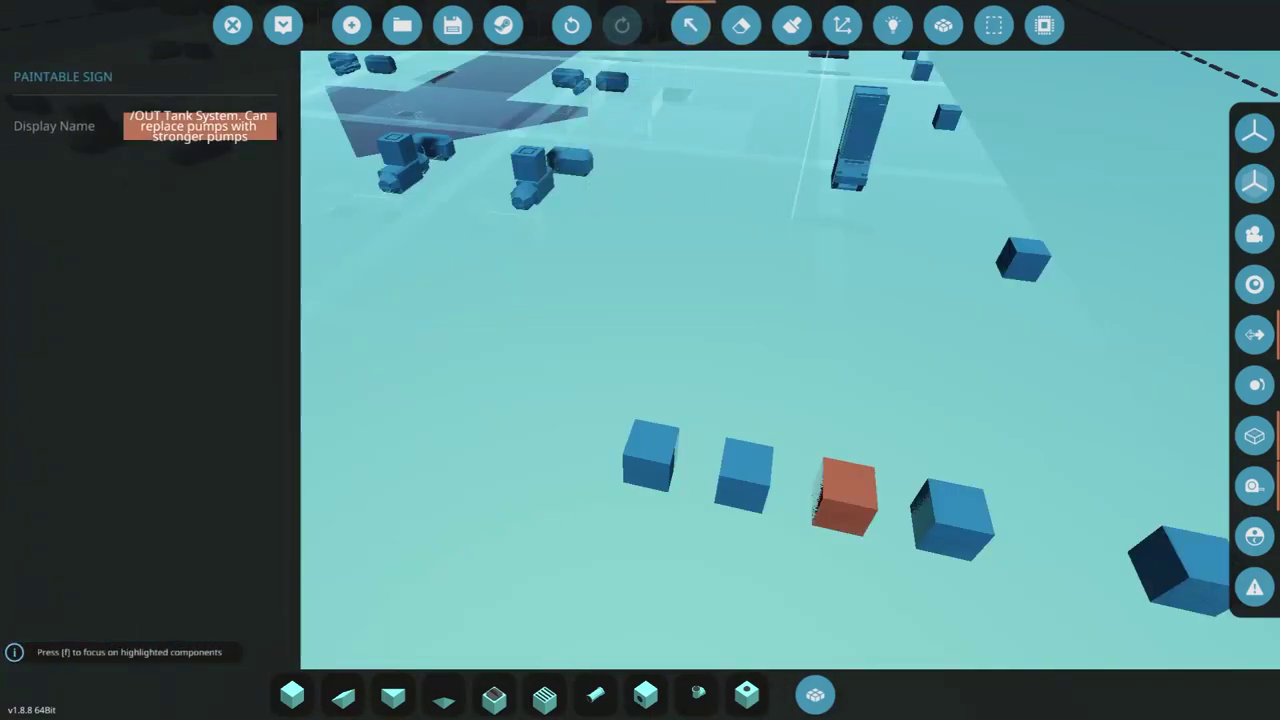
pyautogui.press('Tab')
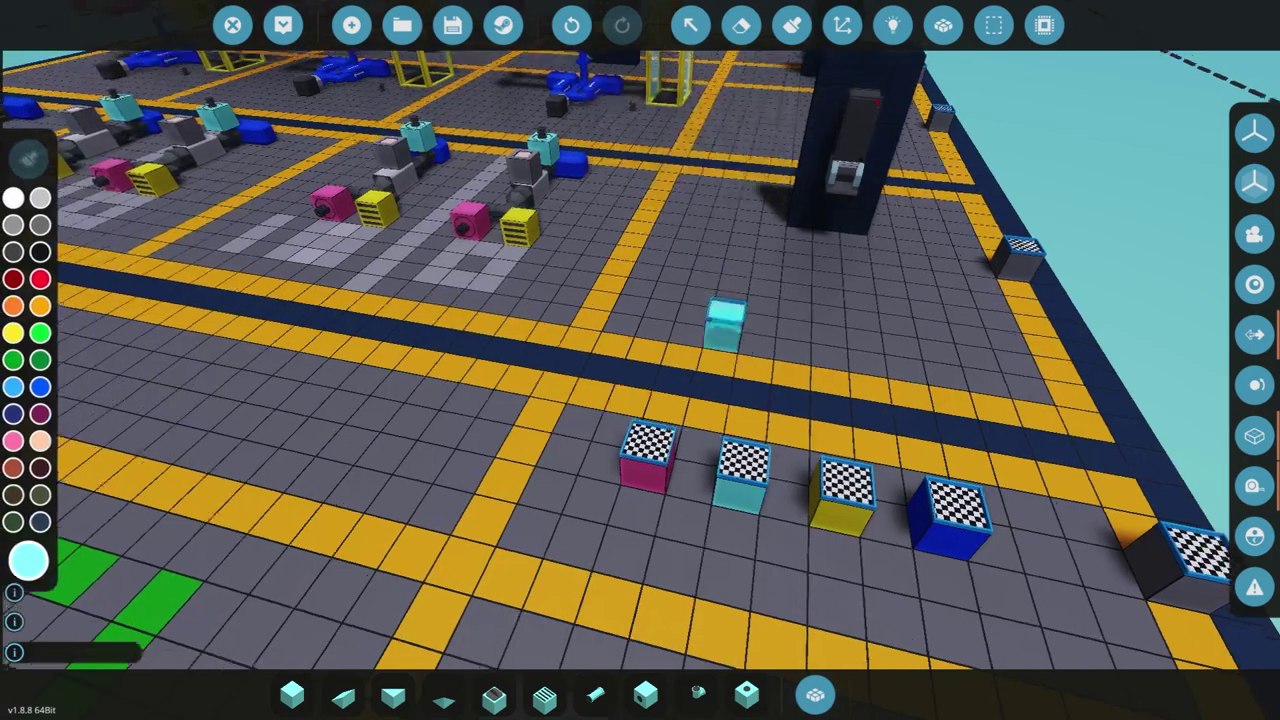
pyautogui.press('f')
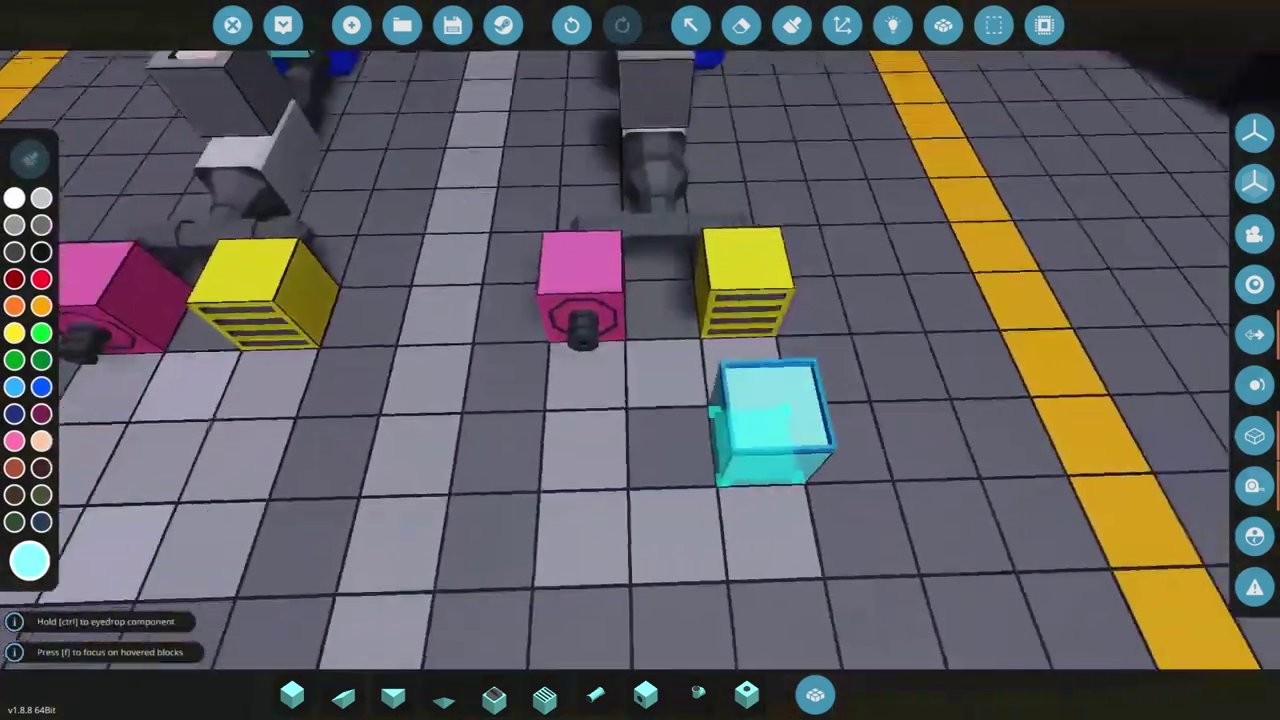
pyautogui.keyDown('ctrl'); pyautogui.click(745, 275); pyautogui.keyUp('ctrl')
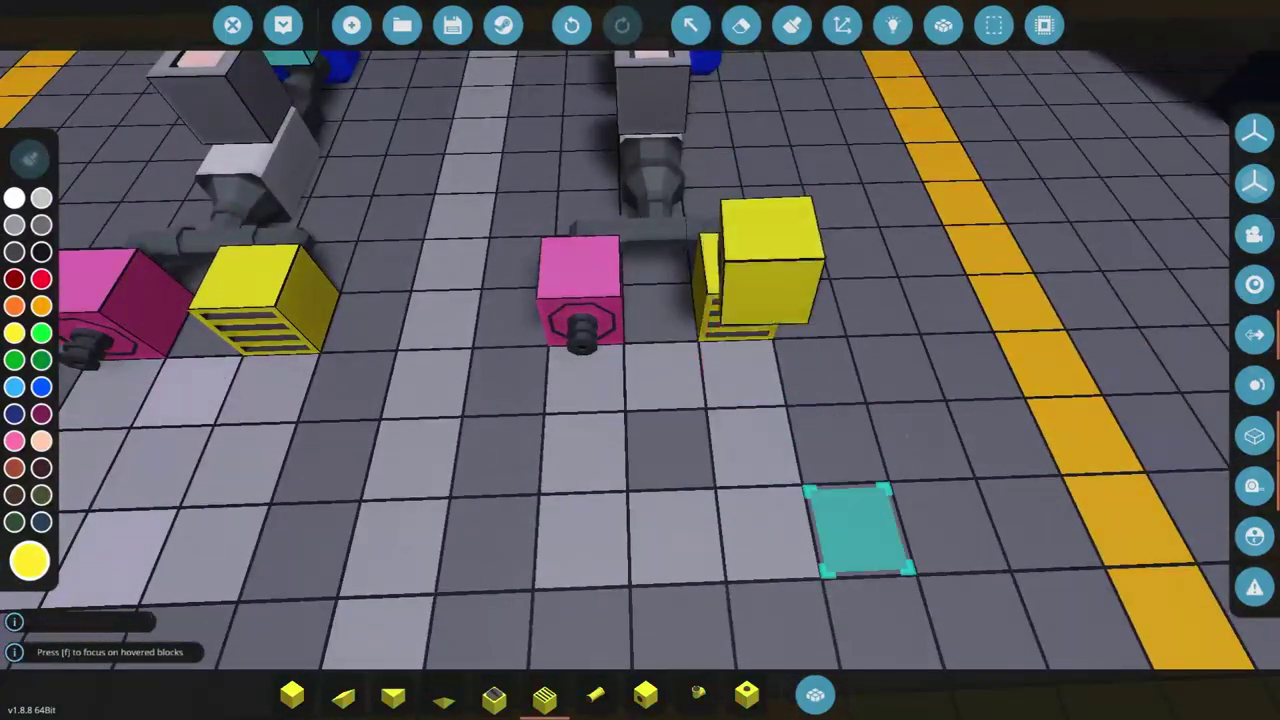
pyautogui.click(292, 693)
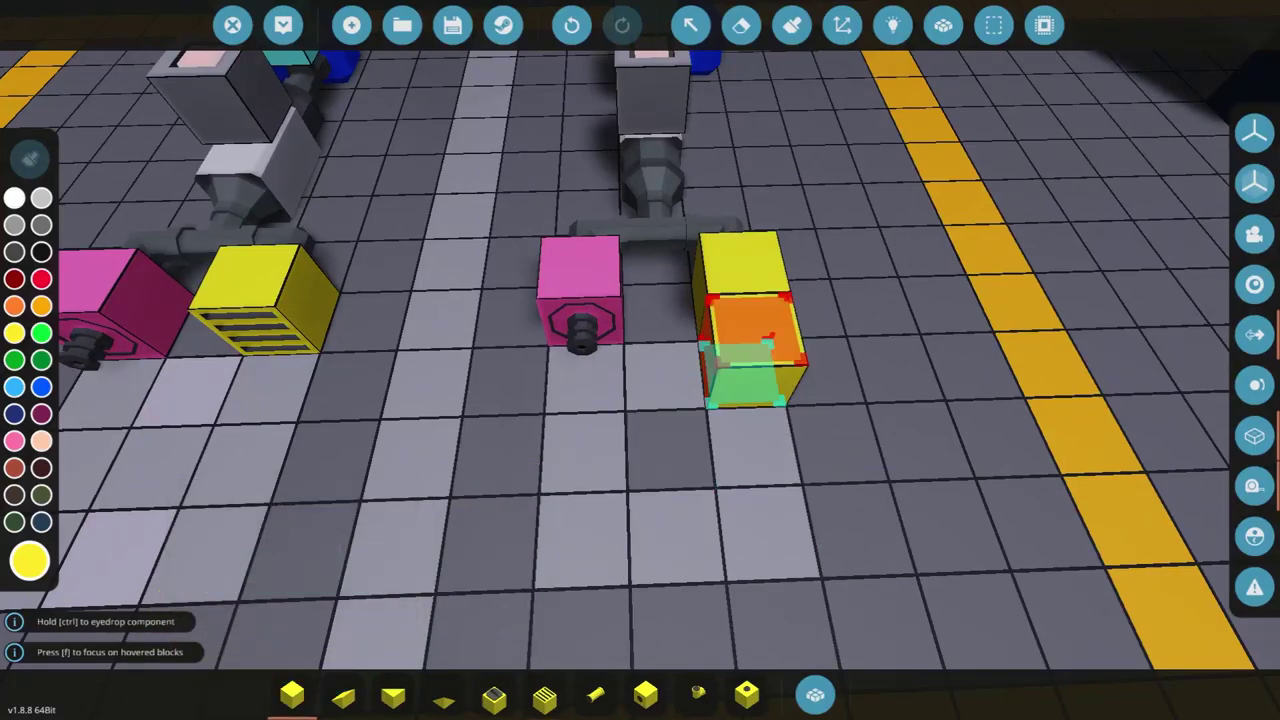
pyautogui.click(755, 350)
pyautogui.click(815, 695)
pyautogui.click(815, 695)
pyautogui.moveTo(664, 300); pyautogui.dragTo(660, 190)
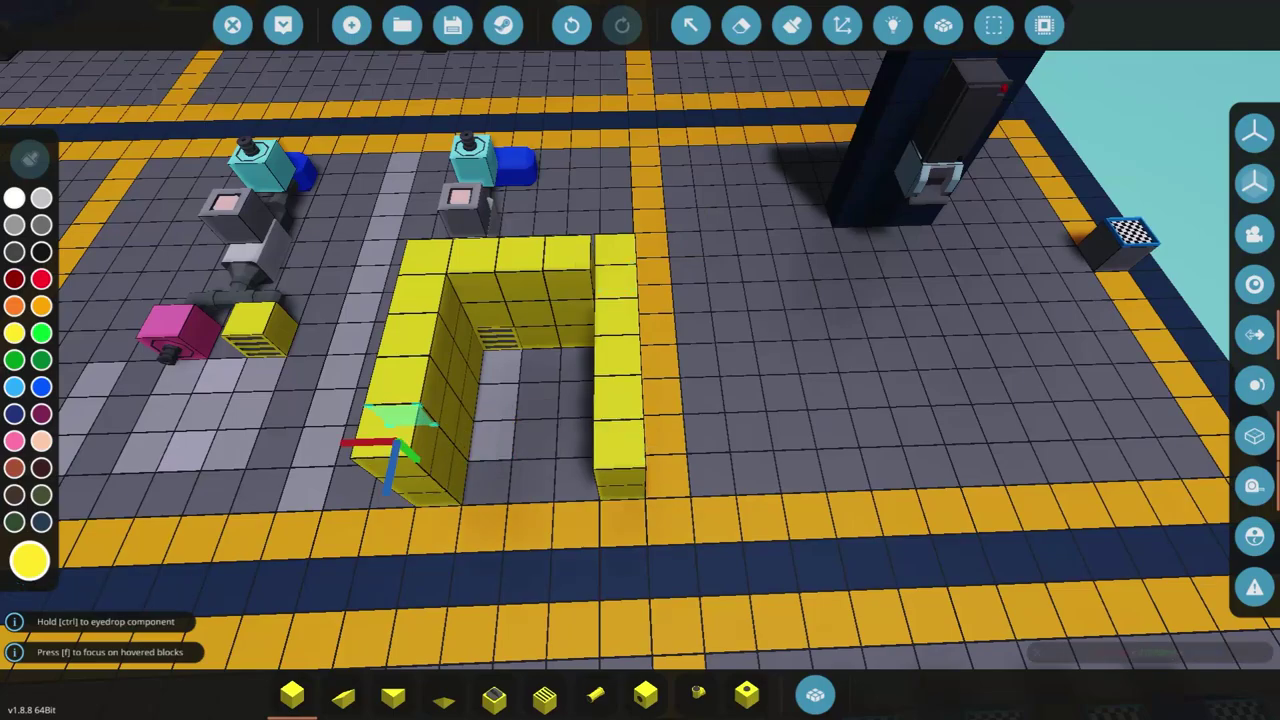
pyautogui.moveTo(400, 418); pyautogui.dragTo(568, 480)
pyautogui.press('f')
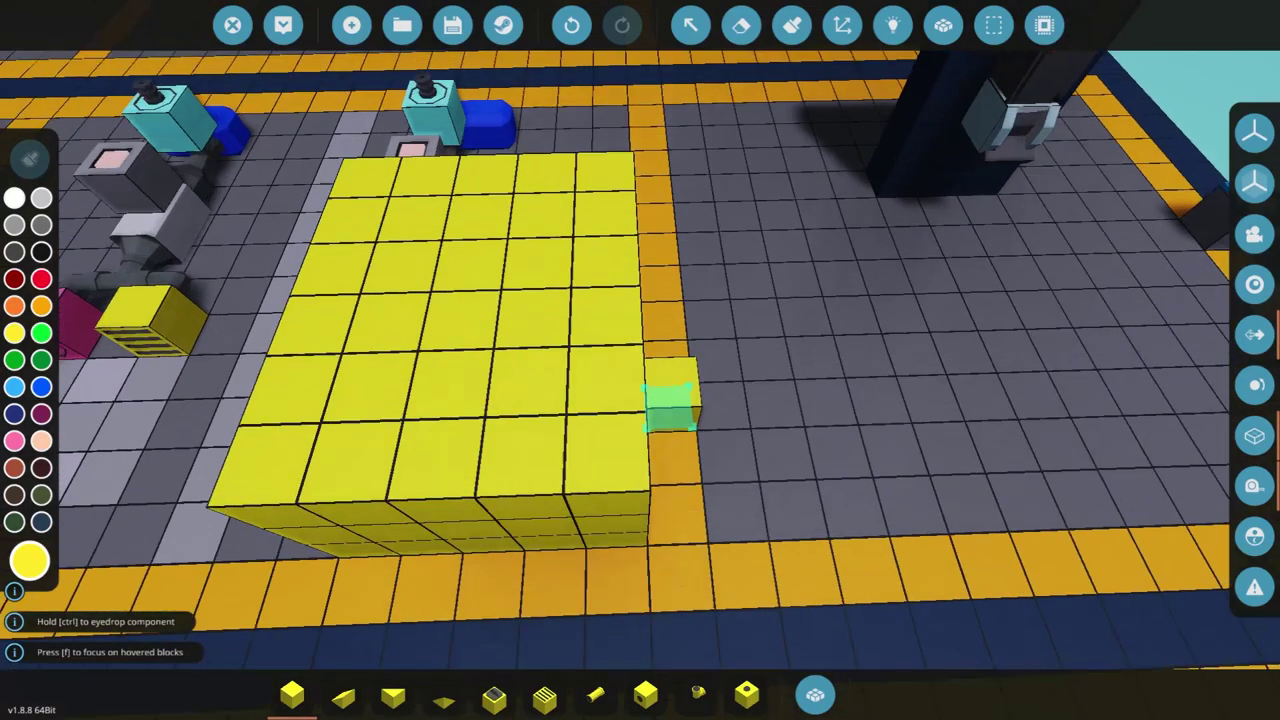
pyautogui.press('s')
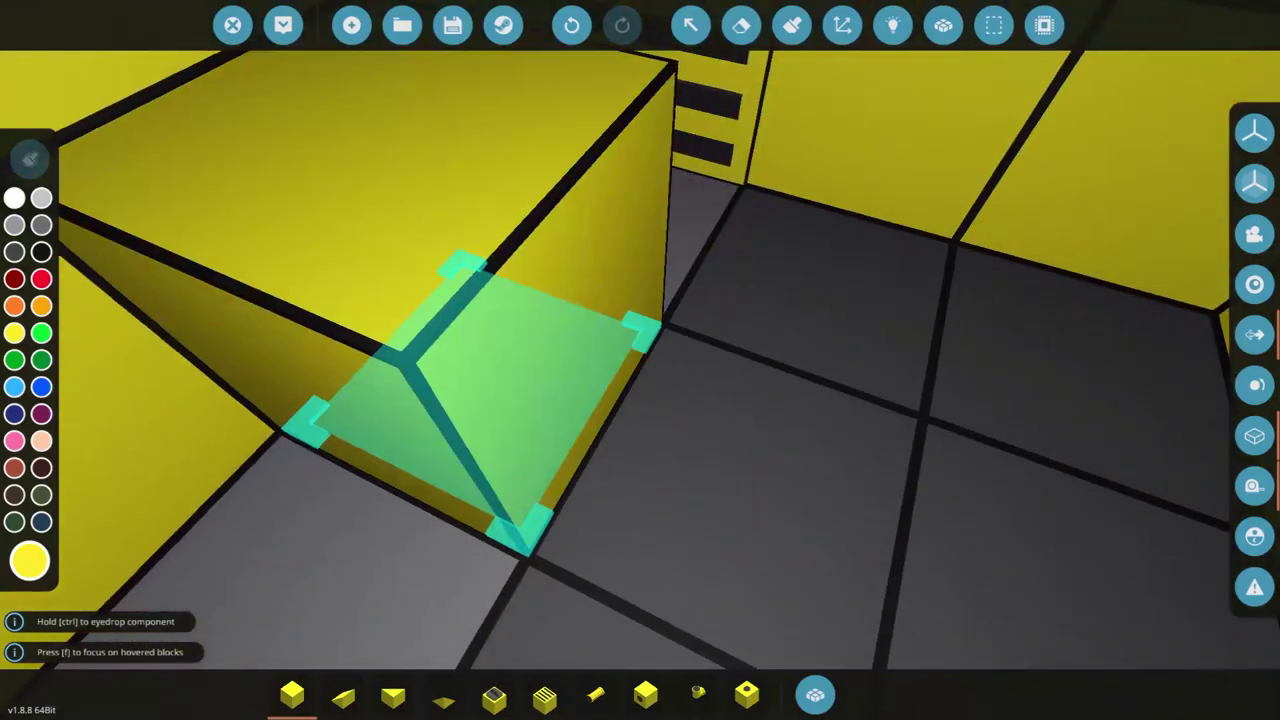
pyautogui.press('s')
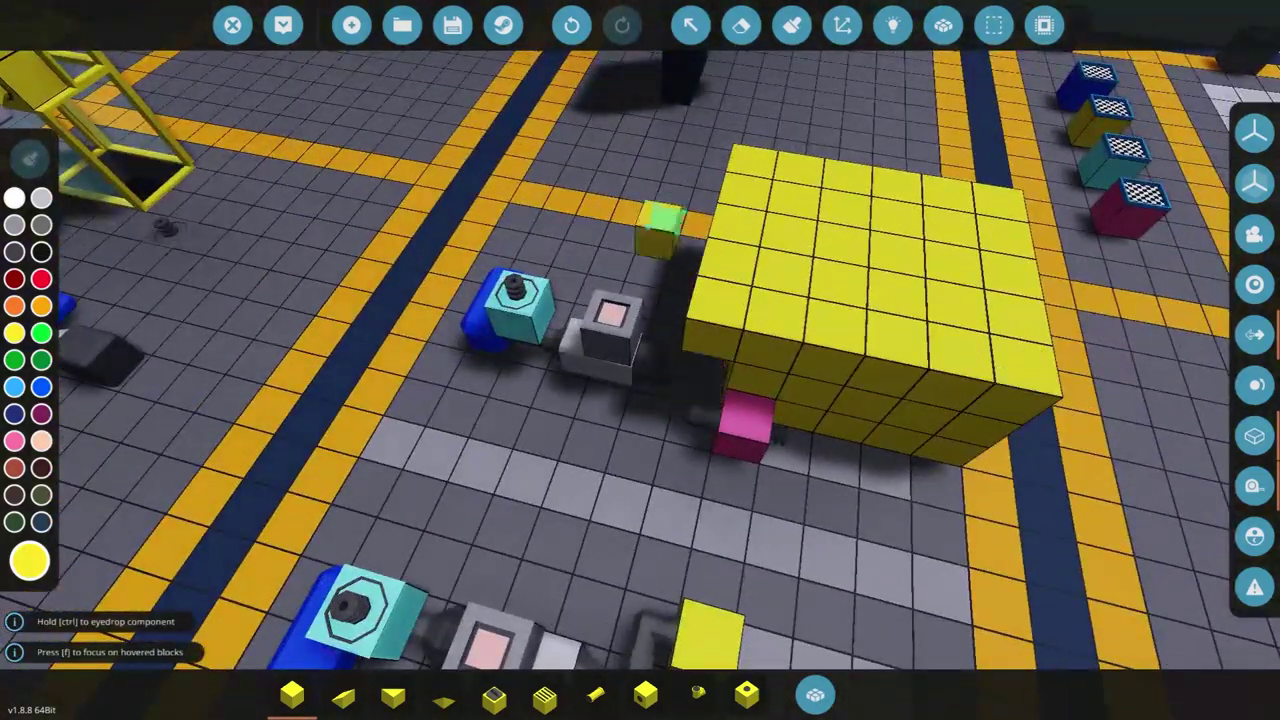
pyautogui.click(690, 25)
pyautogui.click(609, 315)
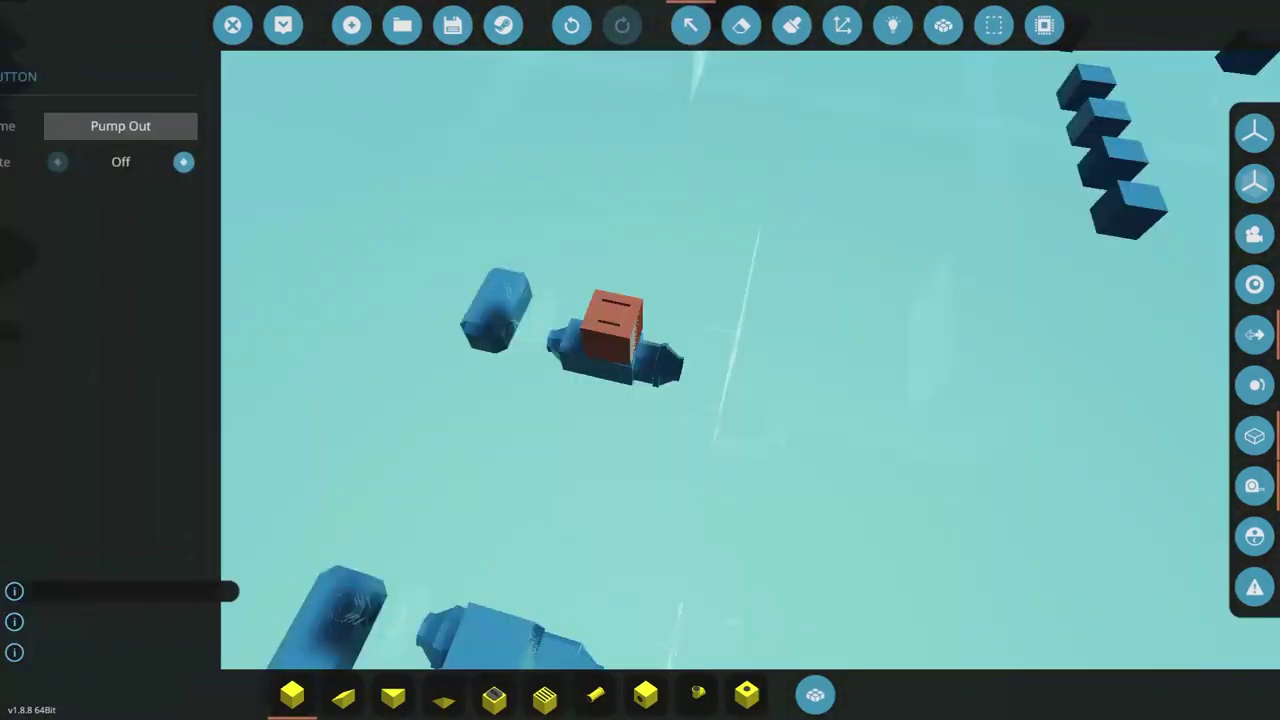
pyautogui.press('Escape')
pyautogui.press('s')
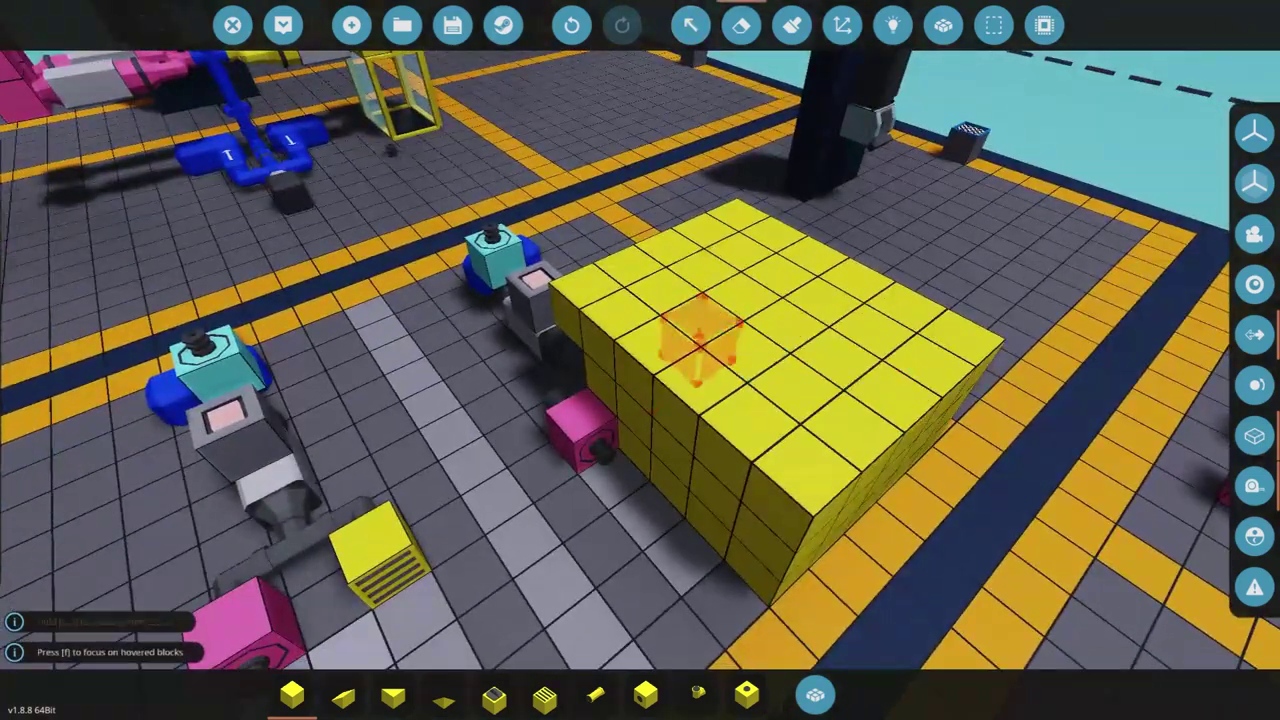
pyautogui.press('d')
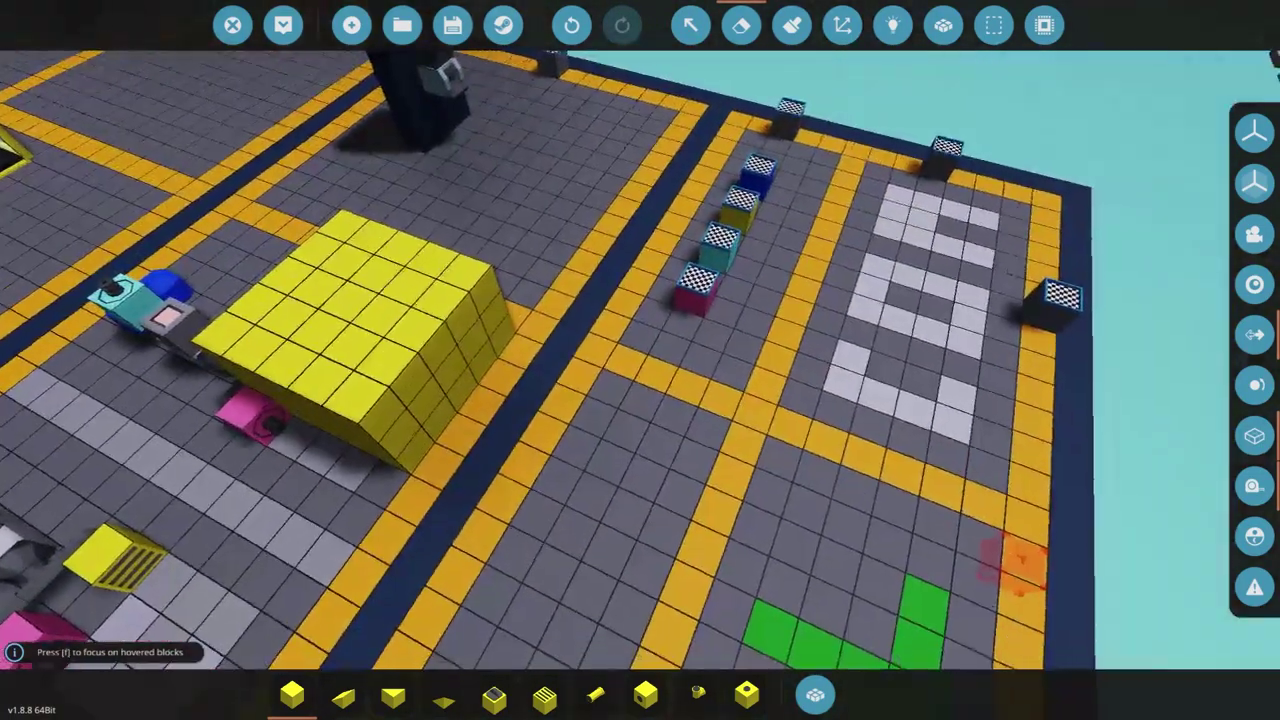
pyautogui.press('a')
pyautogui.press('a')
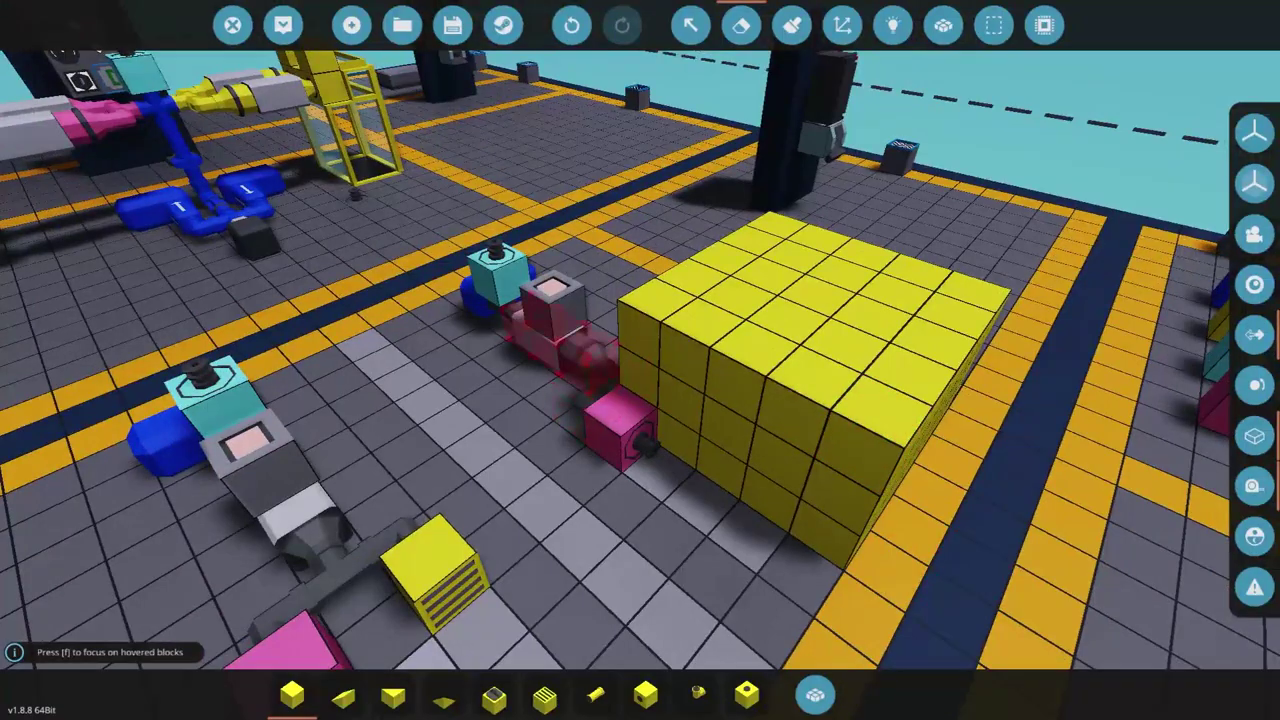
# Step: Remove the large yellow block mass, leaving the striped yellow tank beside the pink pump
pyautogui.hotkey('ctrl', 'z')
pyautogui.hotkey('ctrl', 'z')
pyautogui.hotkey('ctrl', 'z')
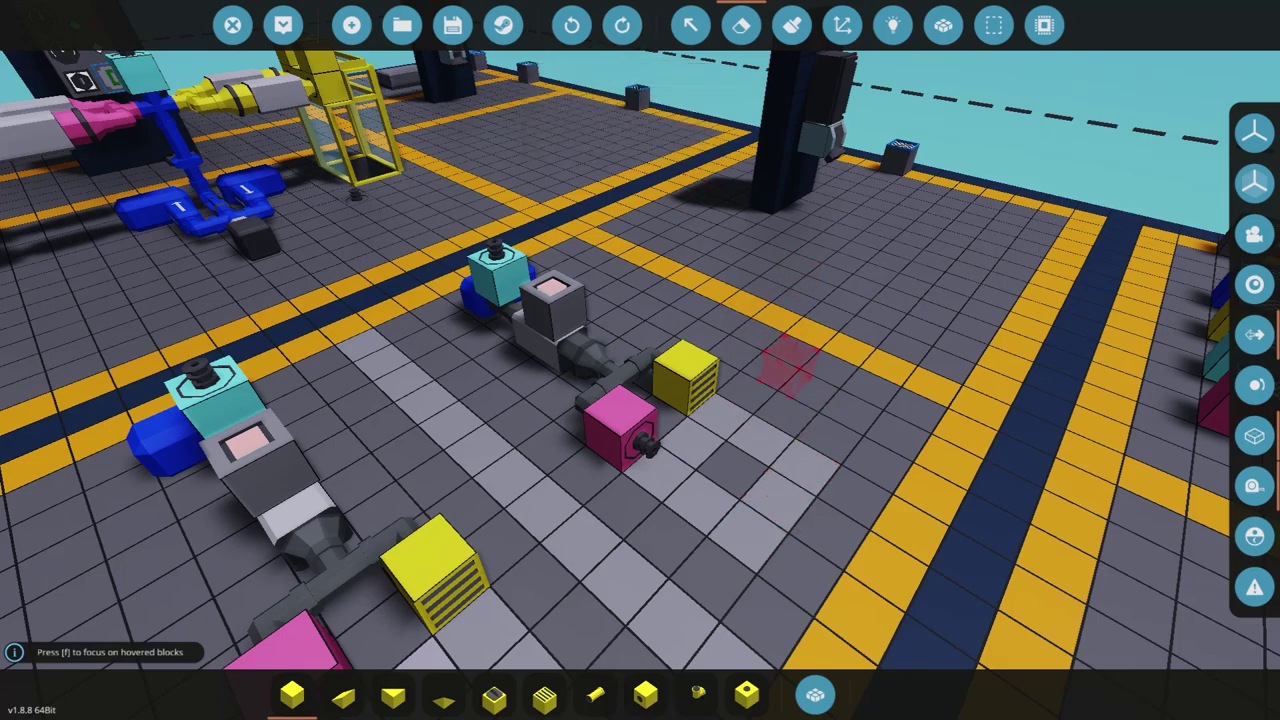
pyautogui.press('d')
pyautogui.press('a')
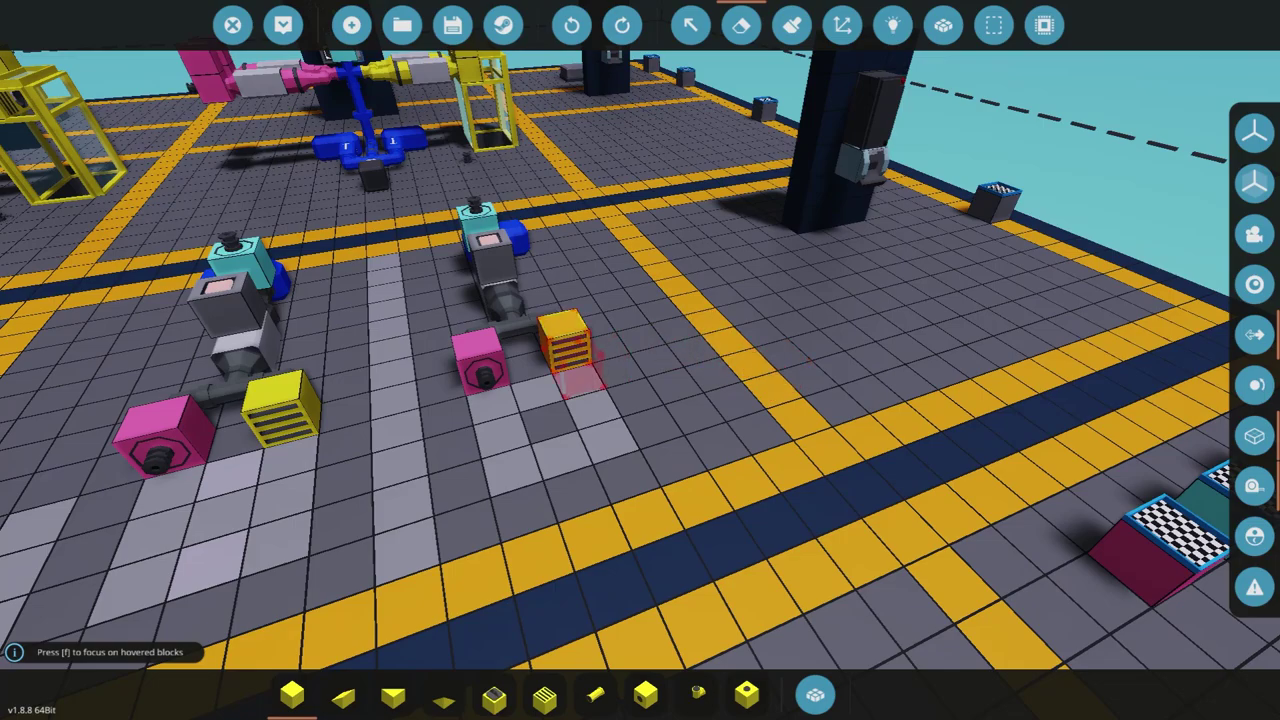
pyautogui.press('a')
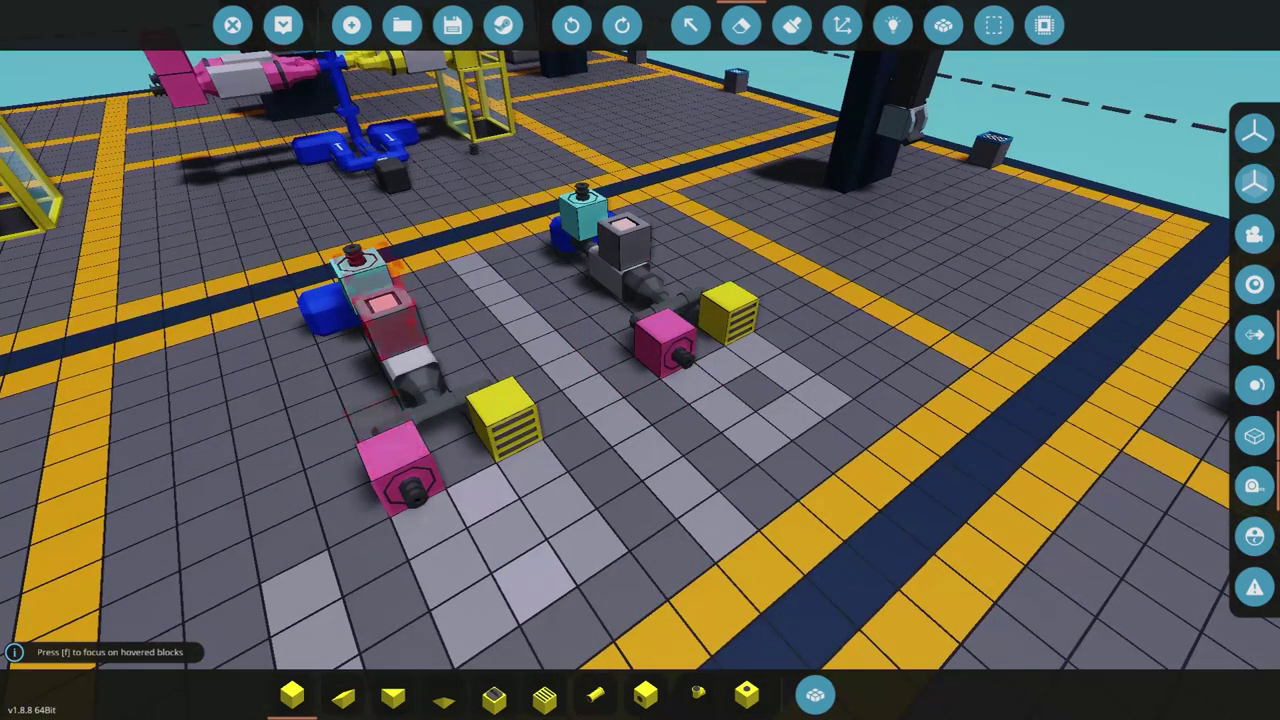
pyautogui.press('d')
pyautogui.press('s')
pyautogui.press('w')
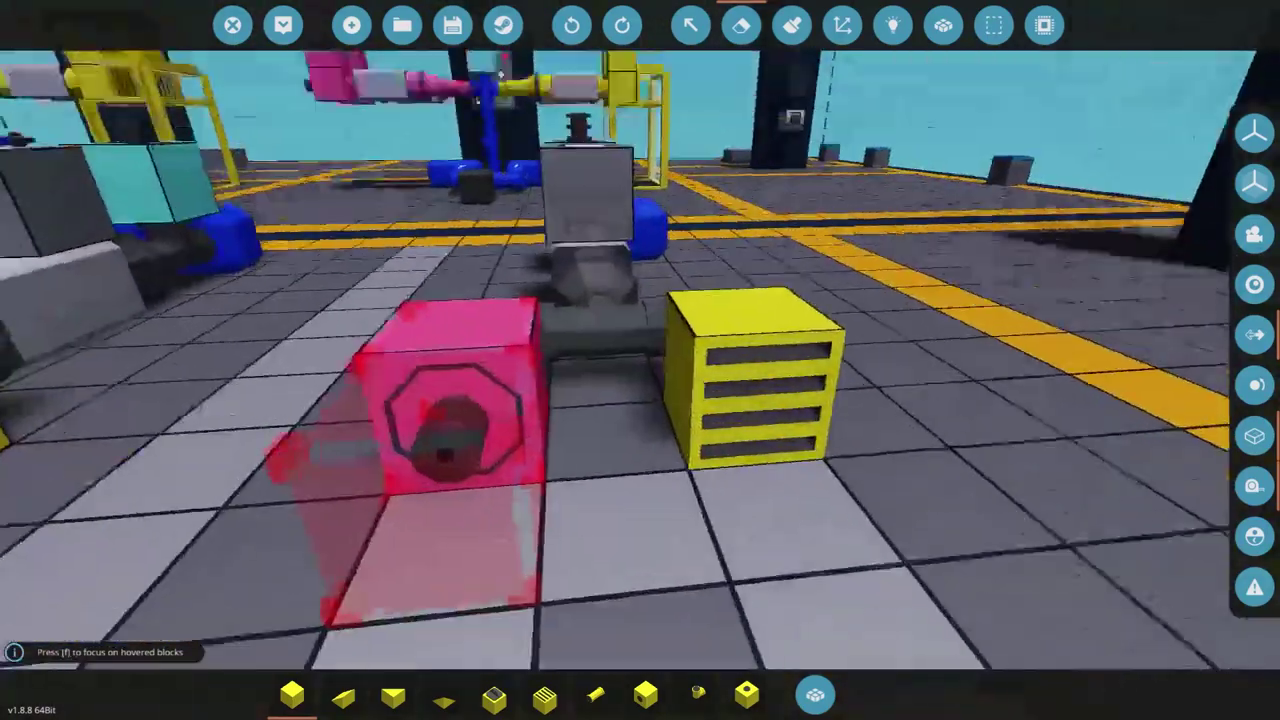
pyautogui.press('f')
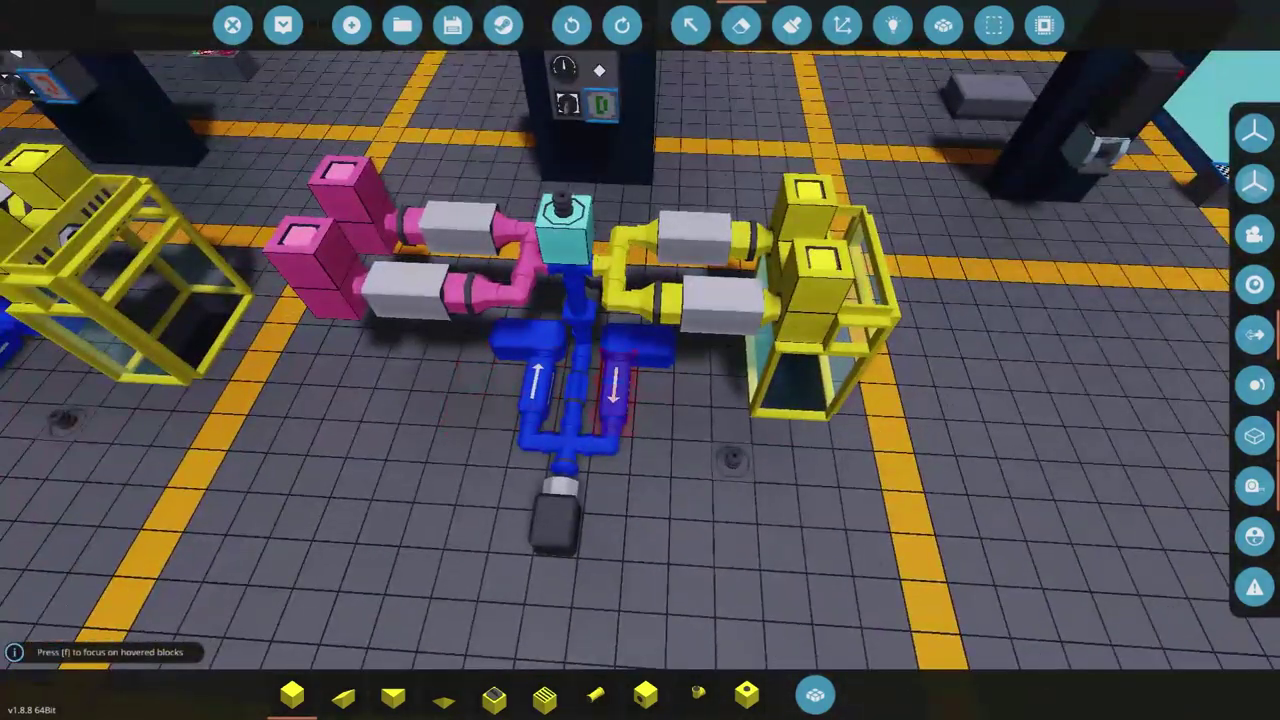
pyautogui.press('d')
pyautogui.press('f')
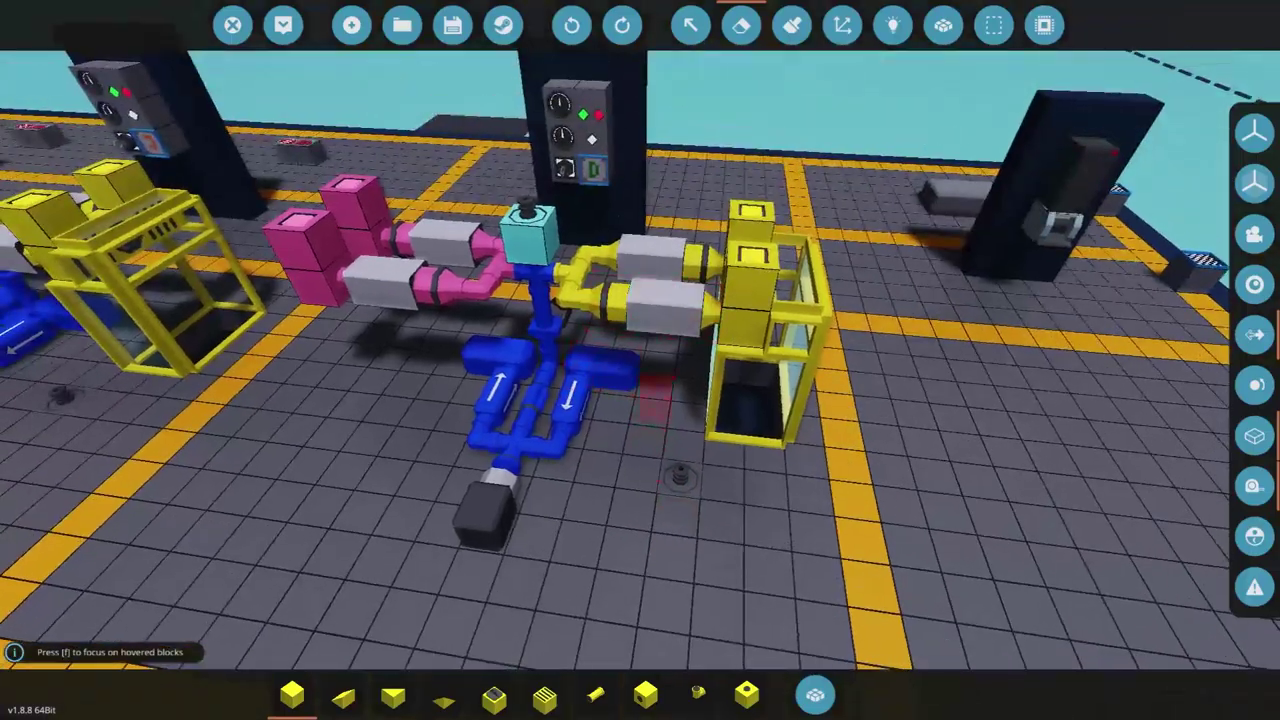
pyautogui.press('s')
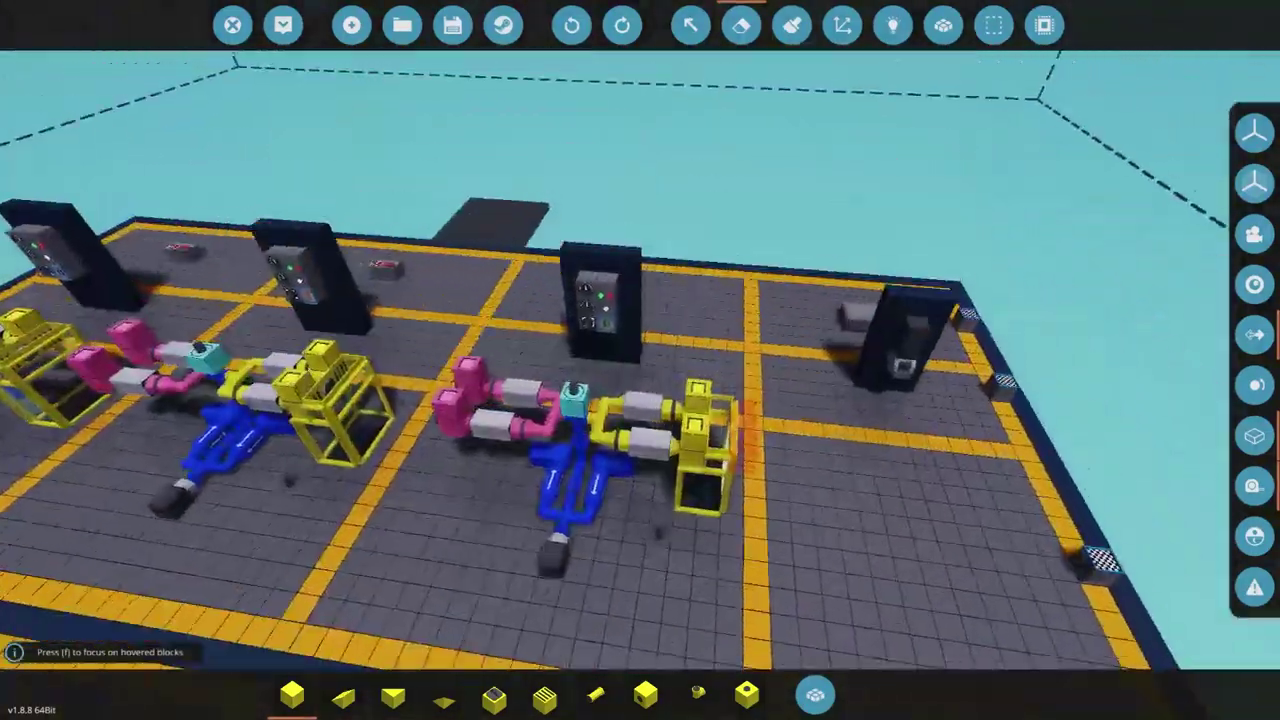
pyautogui.press('f')
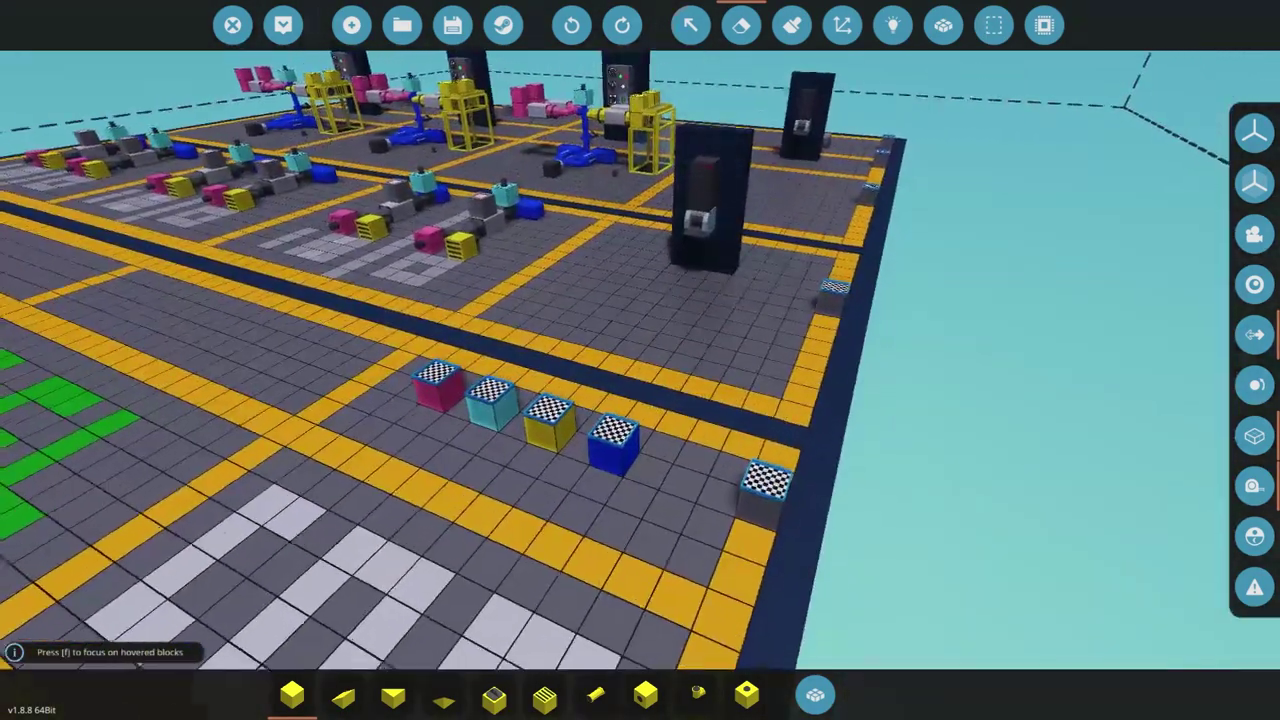
pyautogui.press('1')
pyautogui.click(613, 445)
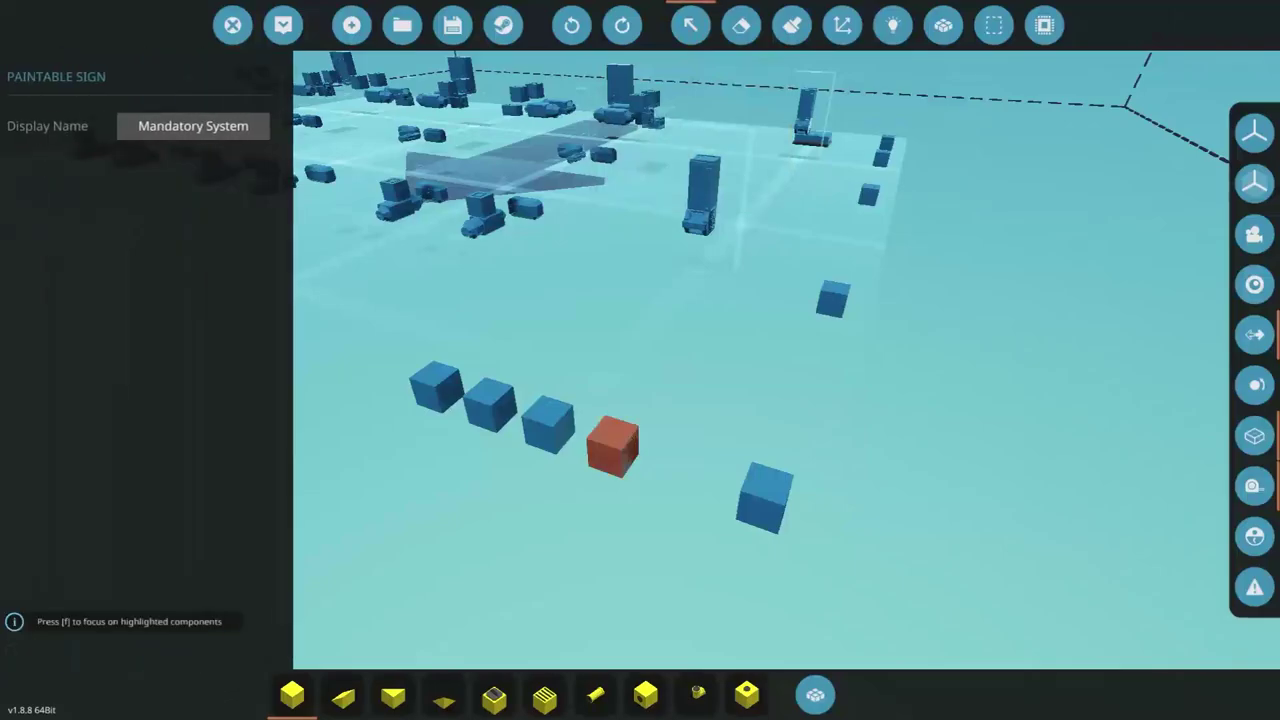
pyautogui.press('3')
pyautogui.press('f')
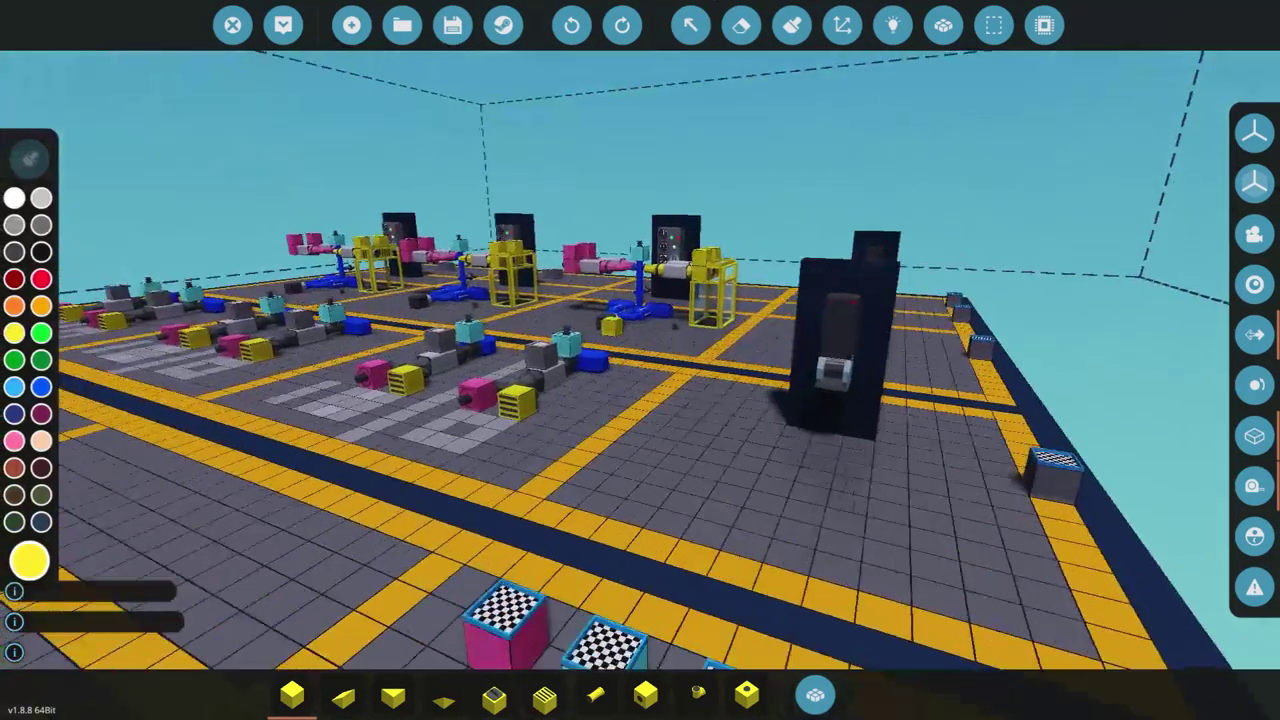
pyautogui.press('2')
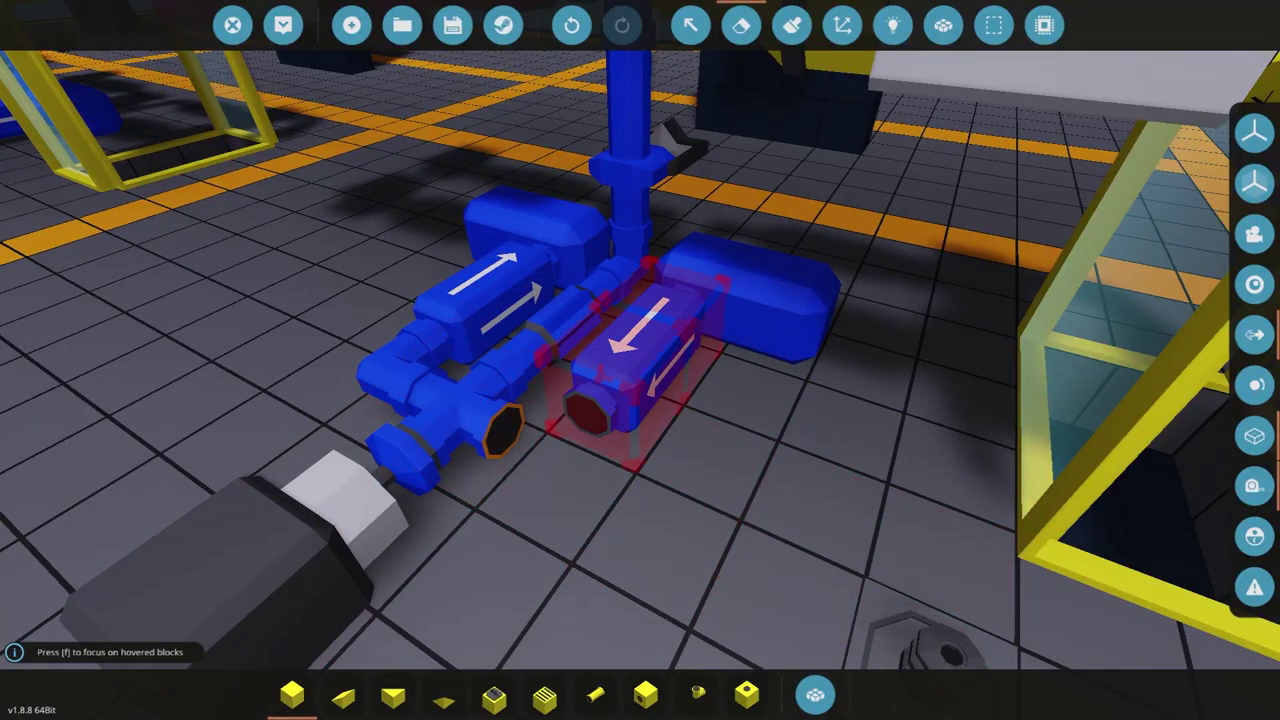
pyautogui.hotkey('ctrl', 'z')
pyautogui.press('d')
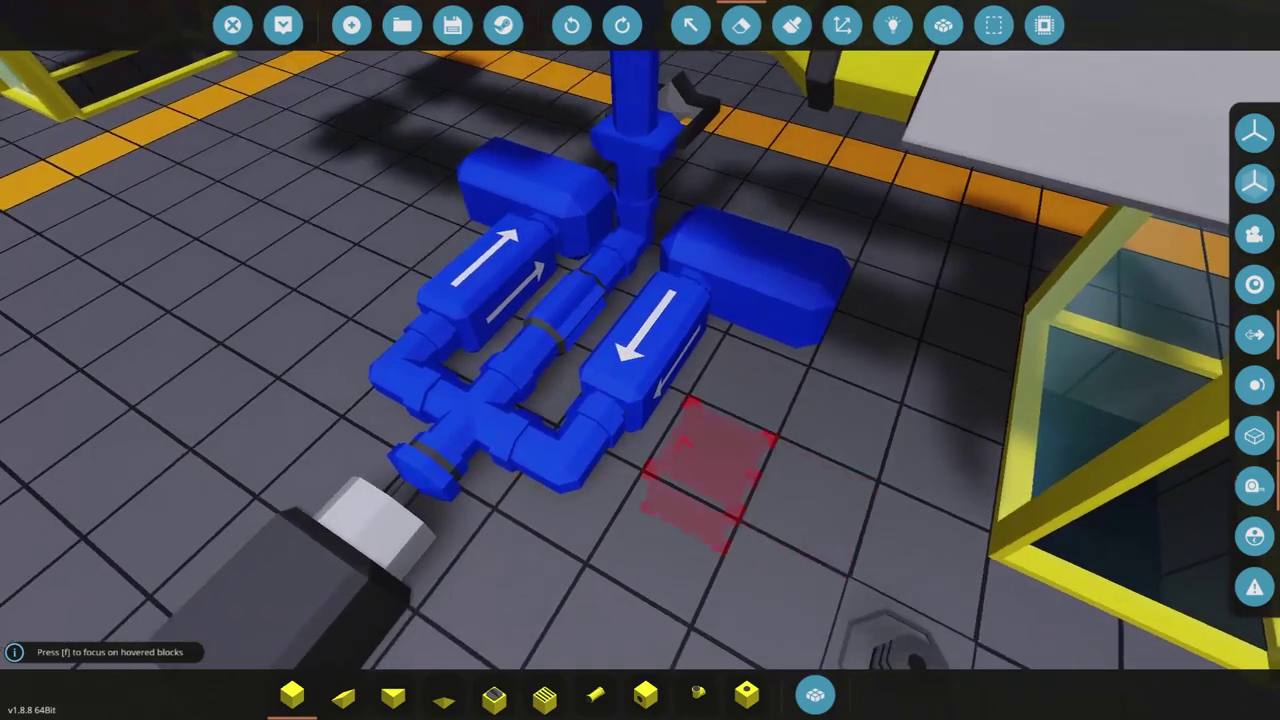
pyautogui.press('s')
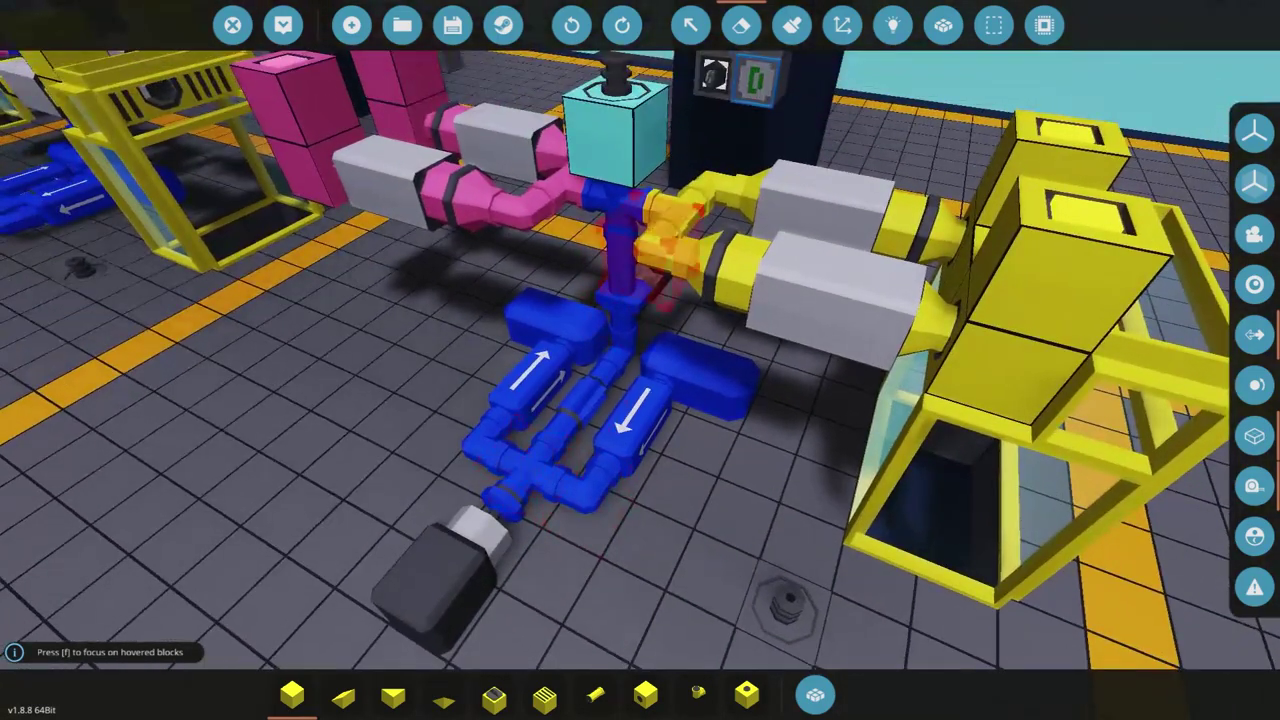
pyautogui.press('w')
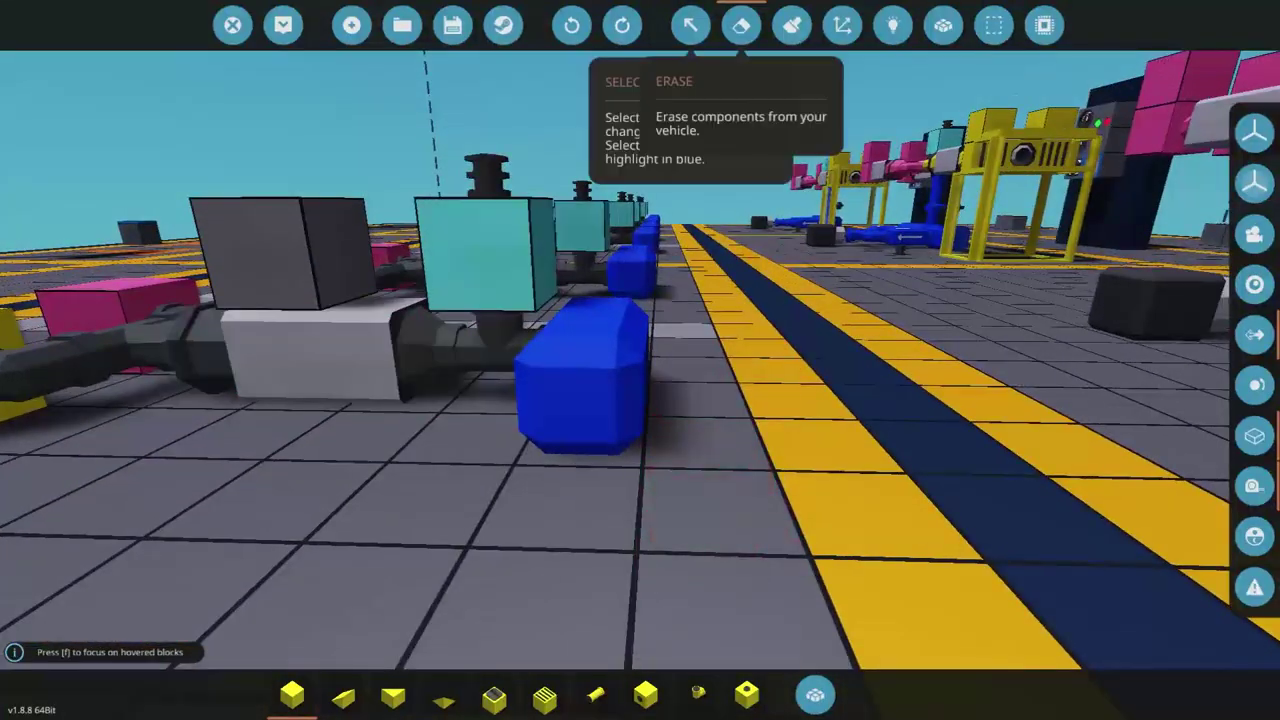
# Step: Inspect the PL_DIESEL_OUT small tank, then bring up the component inventory's 'tank' results
pyautogui.click(690, 25)
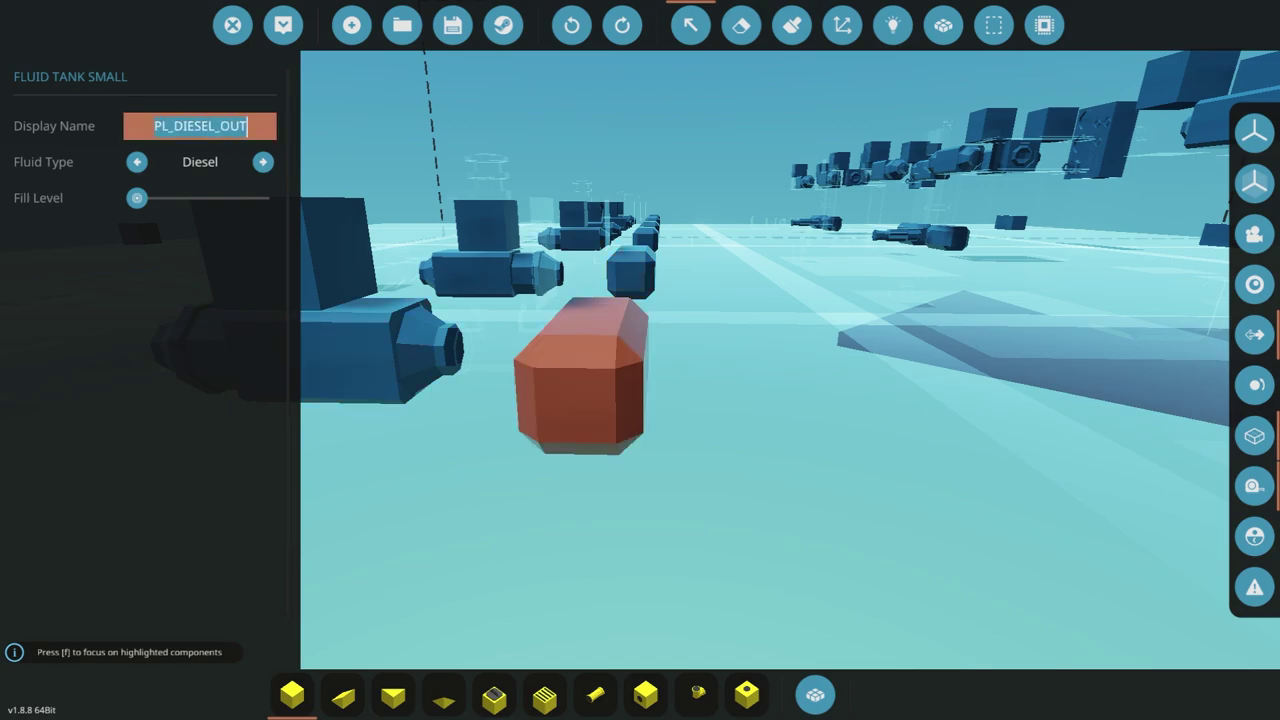
pyautogui.press('Escape')
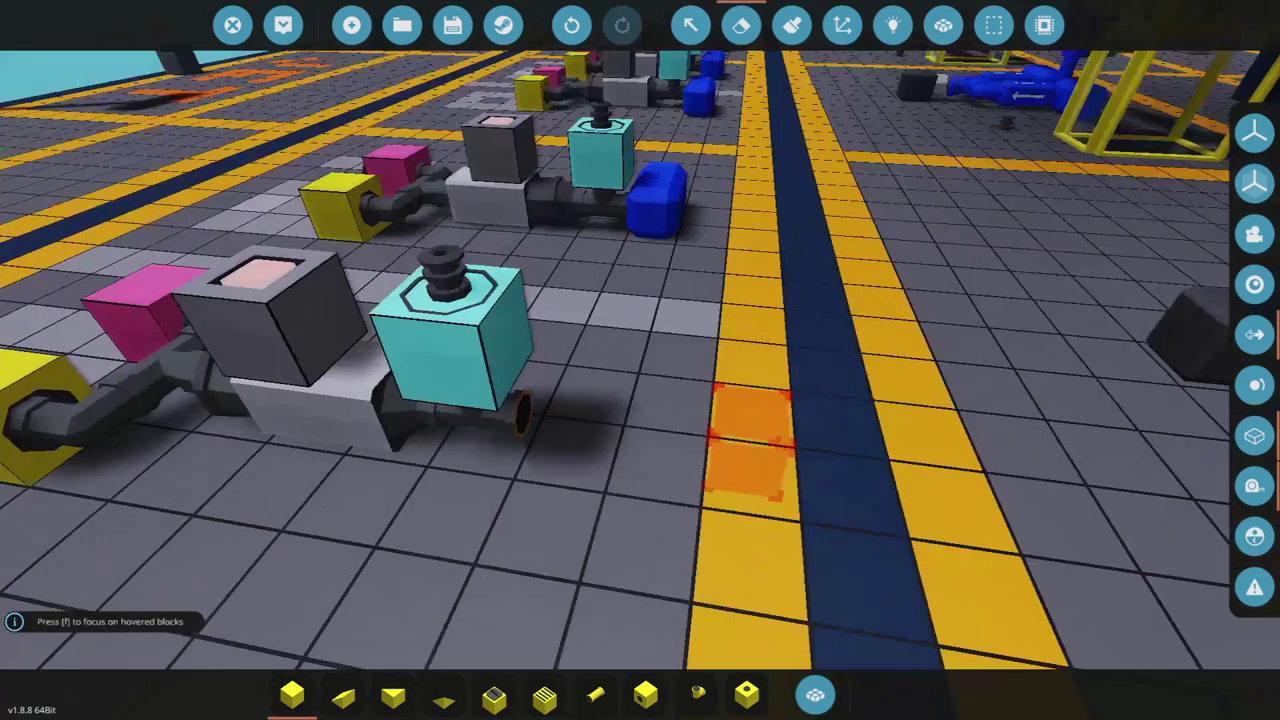
pyautogui.press('Tab')
# Step: Place a rotated Fluid Tank Small beside the station's cyan block
pyautogui.write('k')
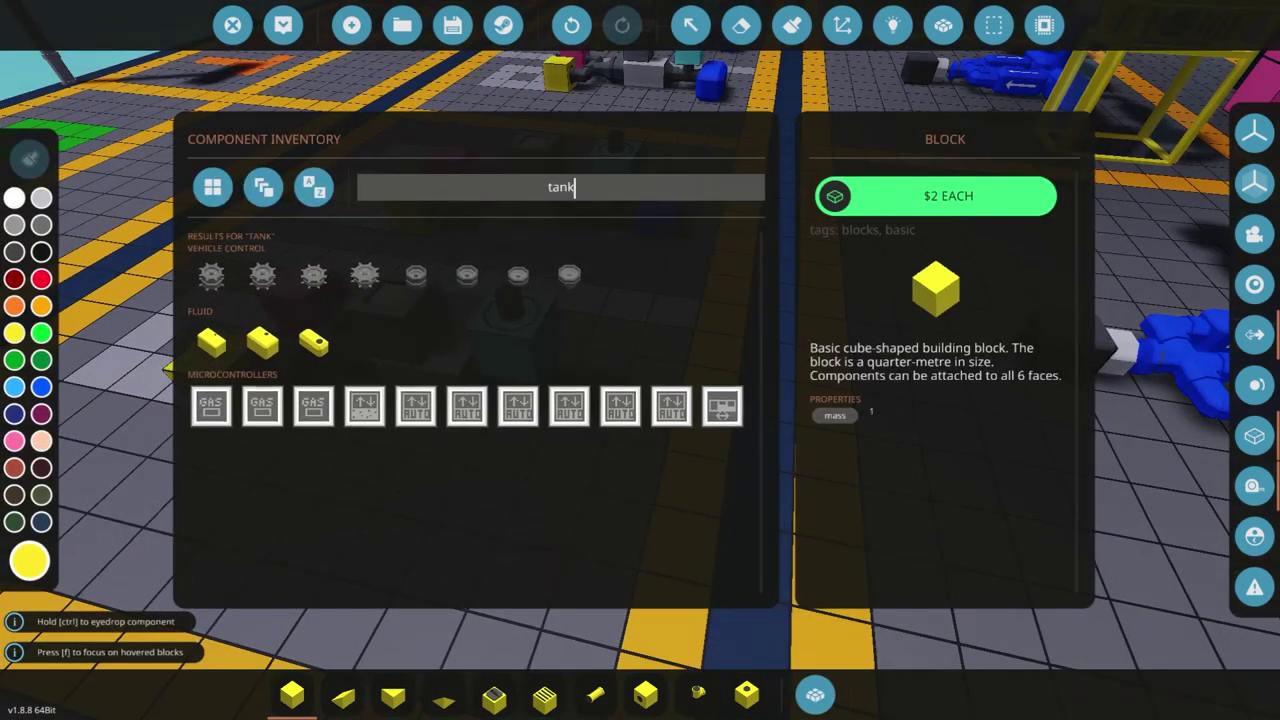
pyautogui.click(311, 340)
pyautogui.press('Tab')
pyautogui.press('q')
pyautogui.press('q')
pyautogui.press('e')
pyautogui.click(585, 410)
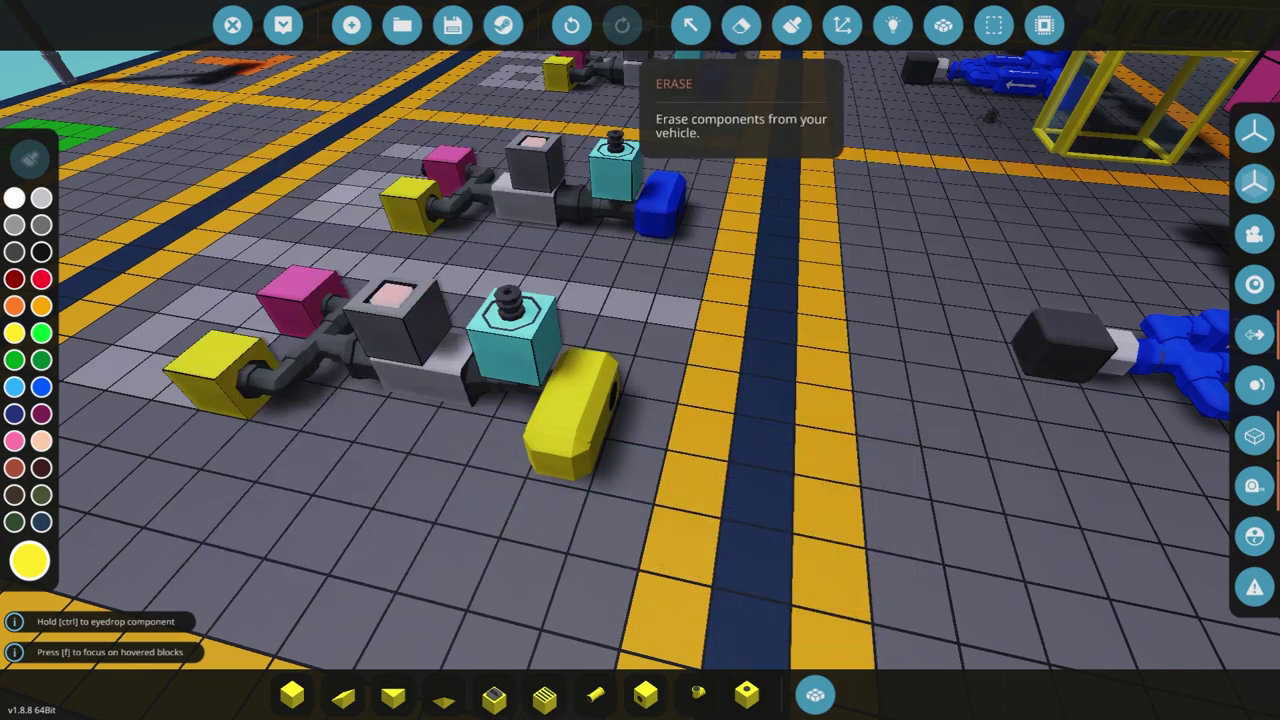
# Step: Name the new tank PL_DIESEL_IN and set its fill level to zero
pyautogui.click(690, 25)
pyautogui.click(570, 415)
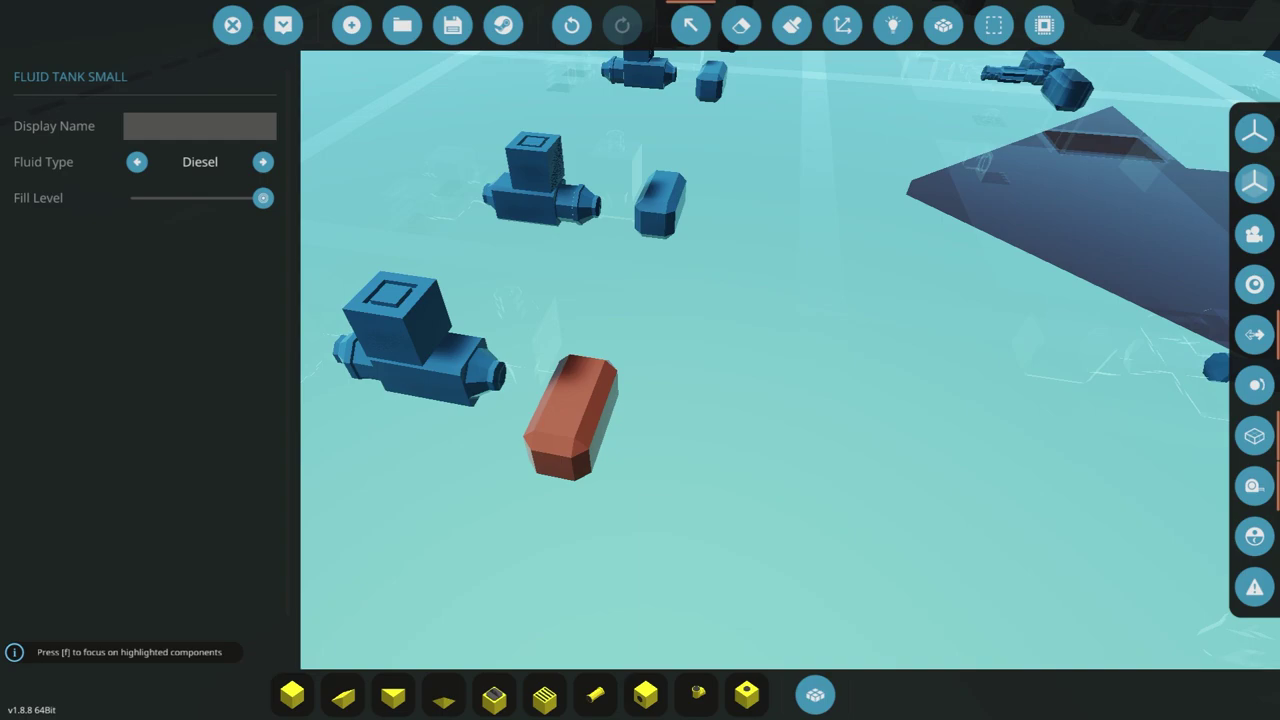
pyautogui.write('PL_DIESEL_IN')
pyautogui.click(690, 25)
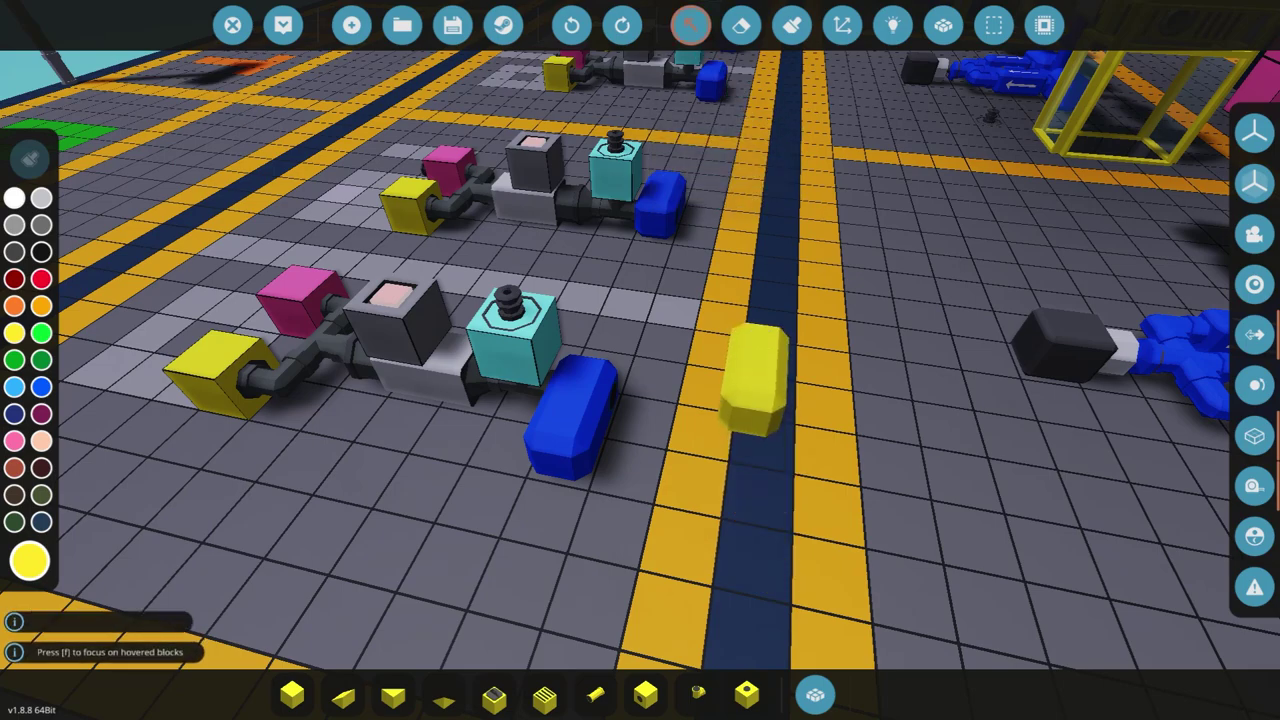
# Step: Verify the names of tanks PL_DIESEL_OUT, PL_JET_OUT, PL_JET_IN, PL_OIL_OUT and PL_OIL_IN
pyautogui.click(690, 25)
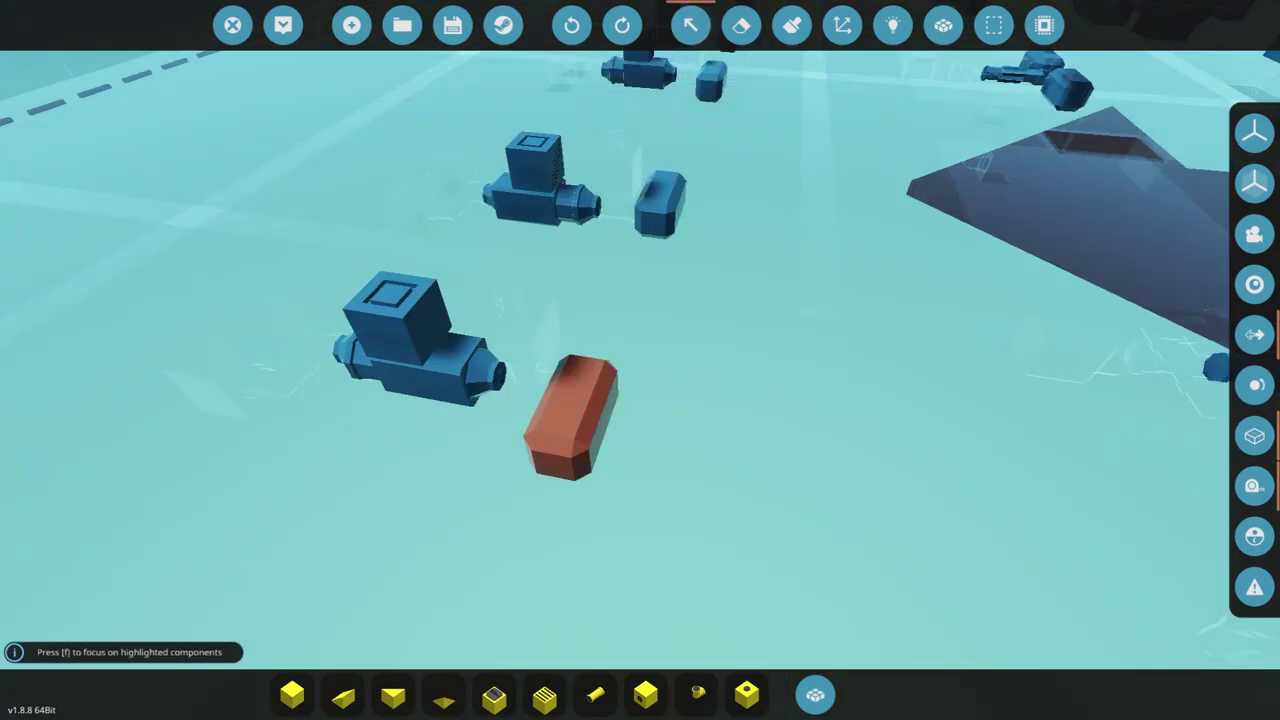
pyautogui.click(570, 415)
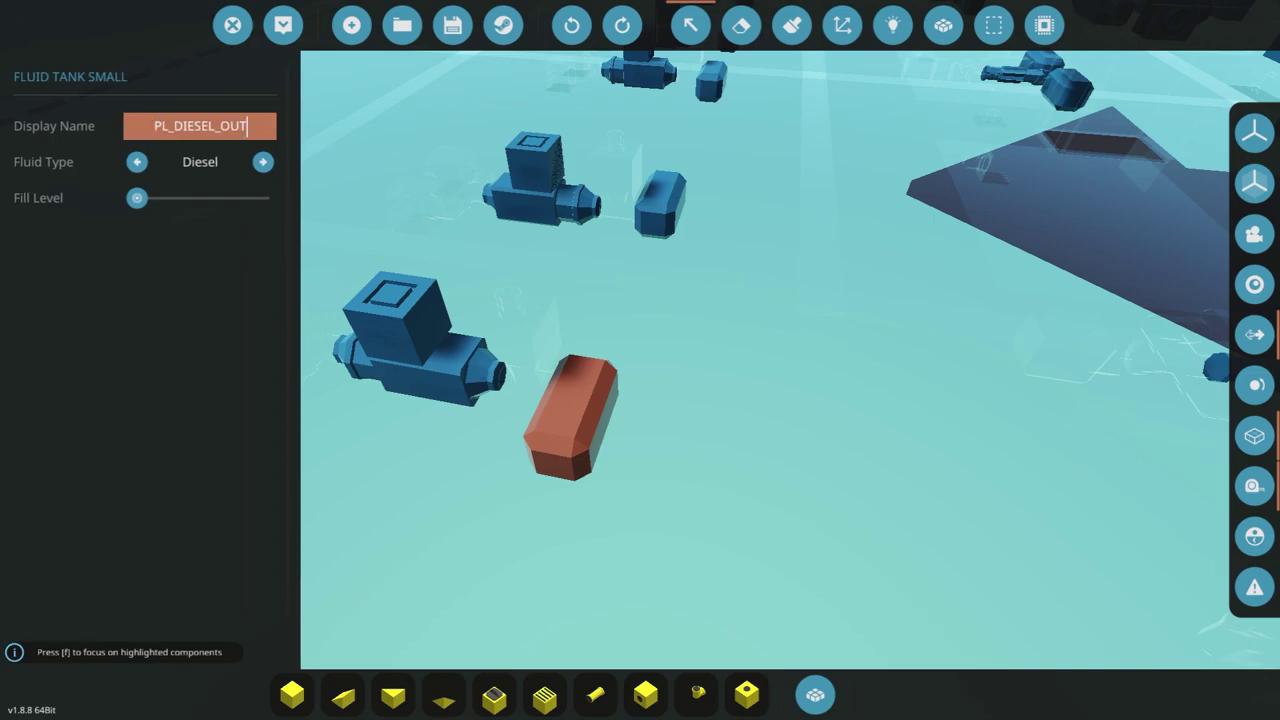
pyautogui.click(657, 200)
pyautogui.click(588, 272)
pyautogui.click(600, 237)
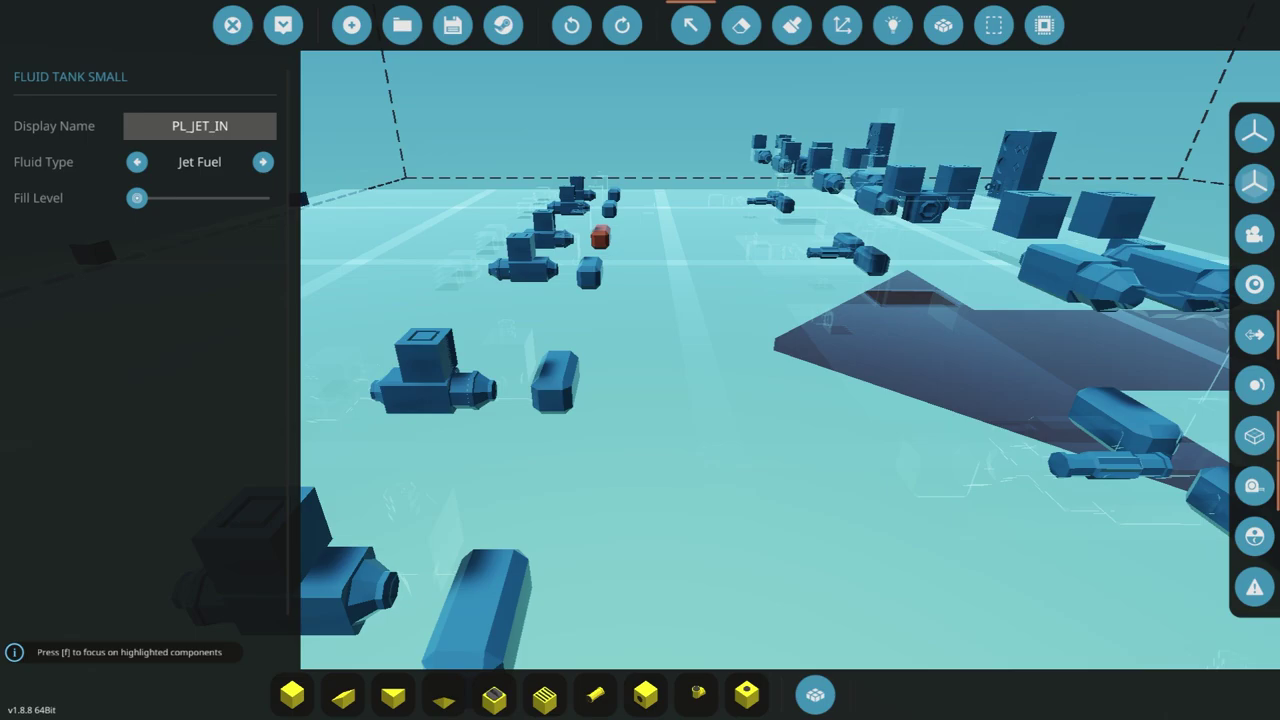
pyautogui.click(608, 208)
pyautogui.click(613, 193)
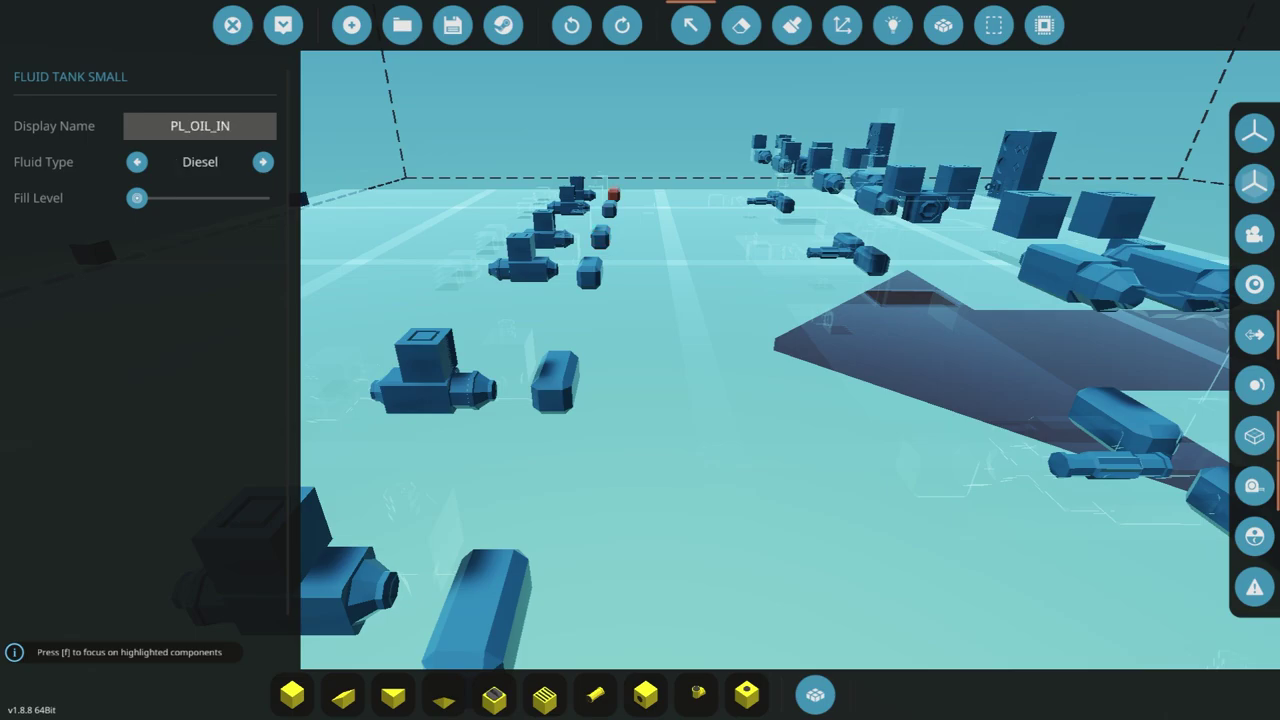